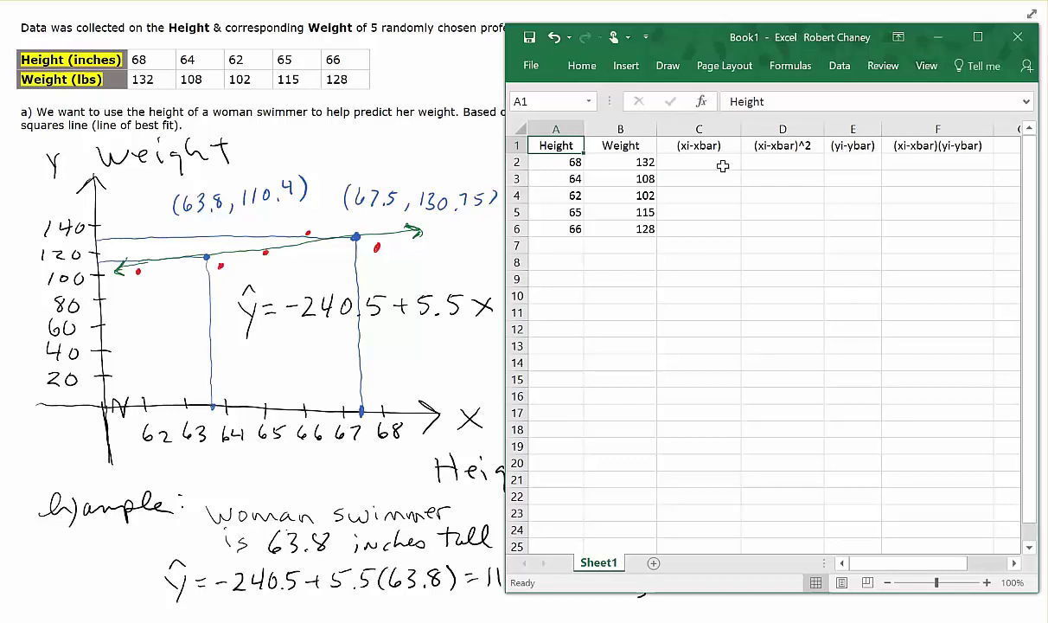
Calculate the mean height in cell A7 using the AVERAGE function on the range A2:A6
left_click(684, 159)
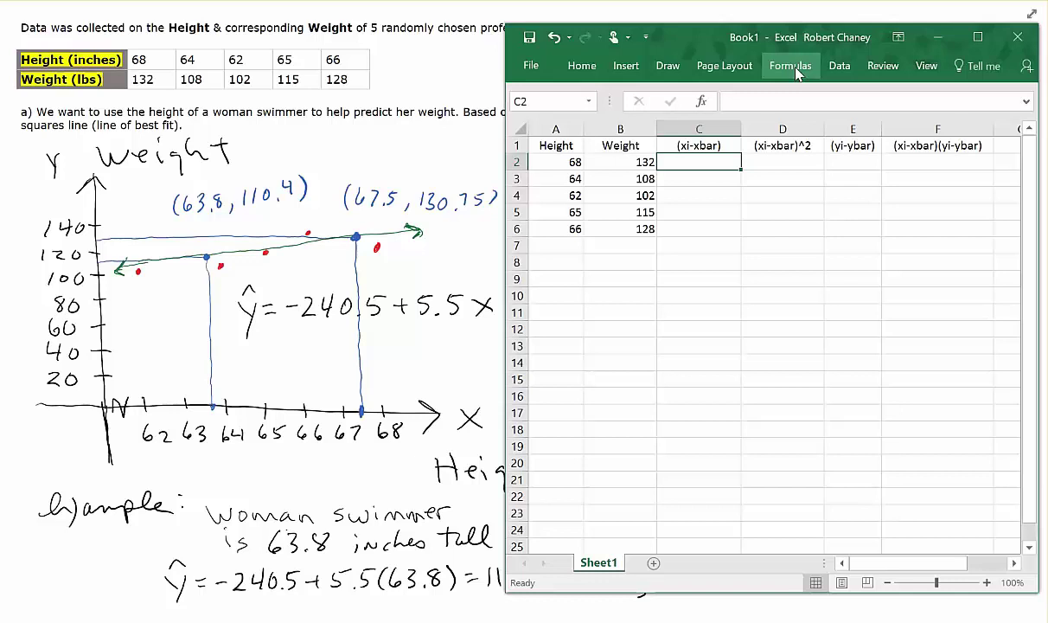
left_click(550, 243)
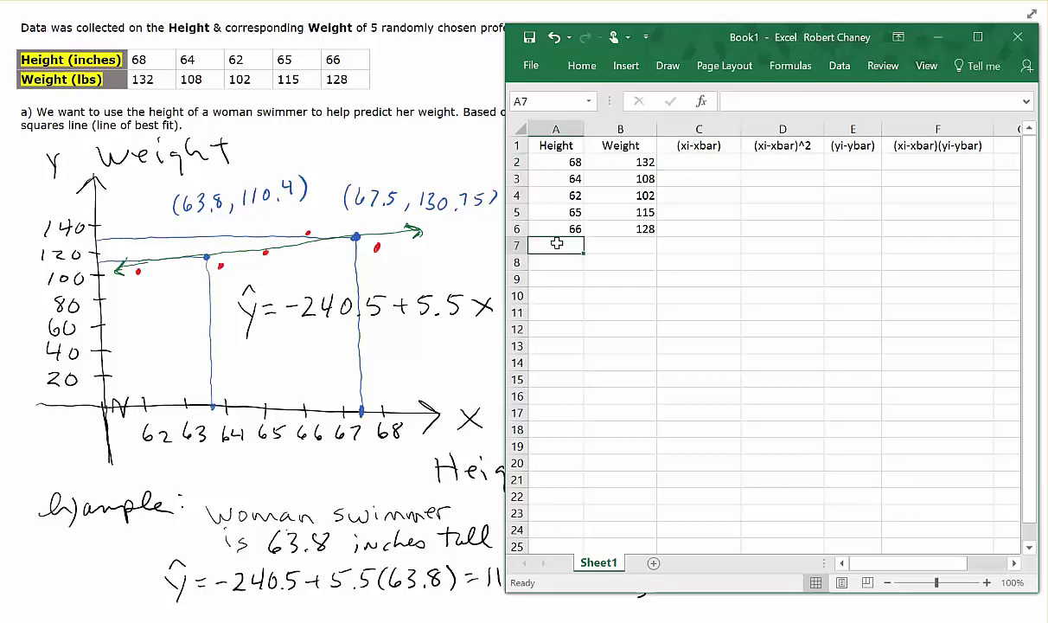
left_click(702, 102)
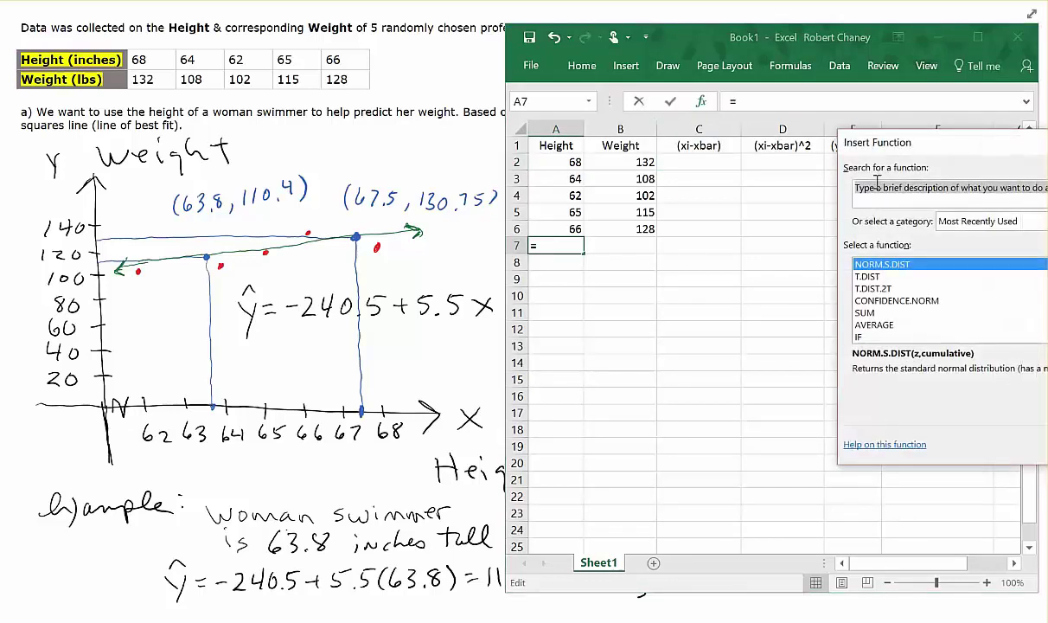
left_click_drag(1029, 156, 787, 233)
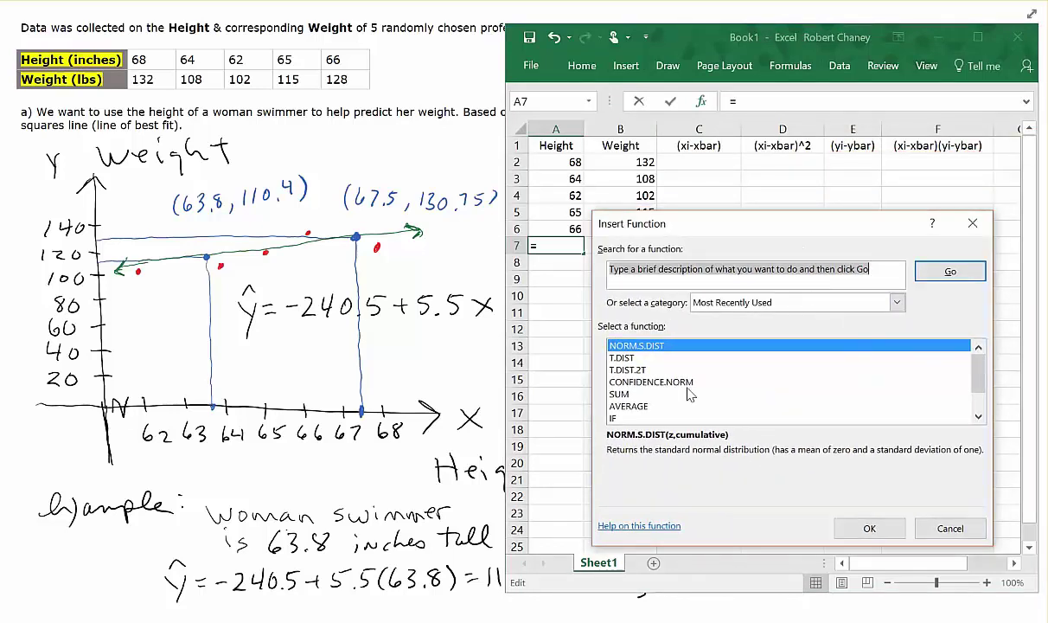
left_click(634, 407)
left_click(869, 527)
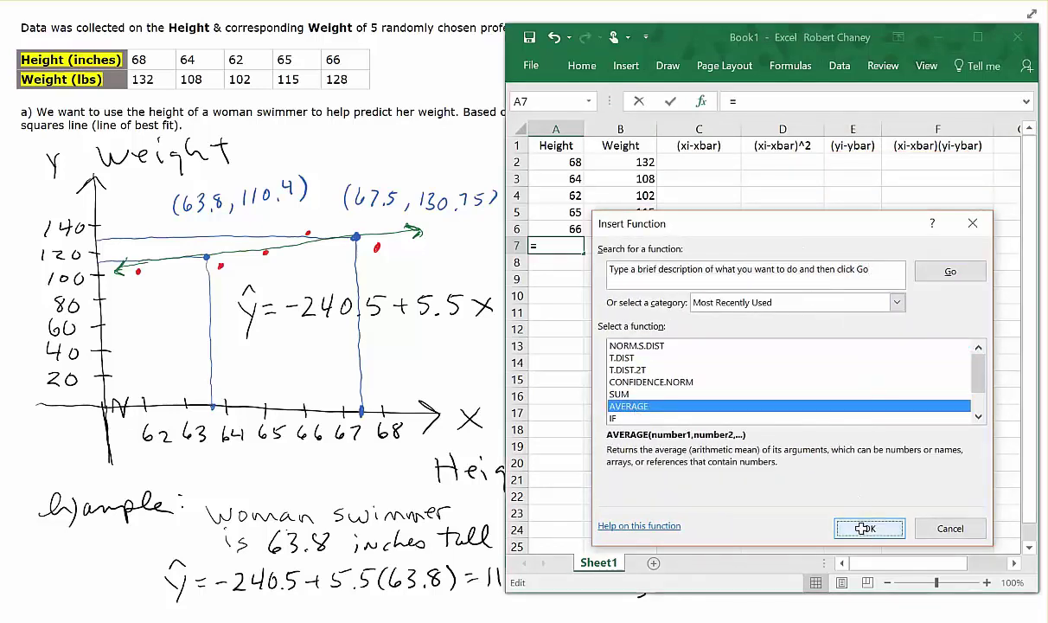
left_click_drag(657, 230, 663, 290)
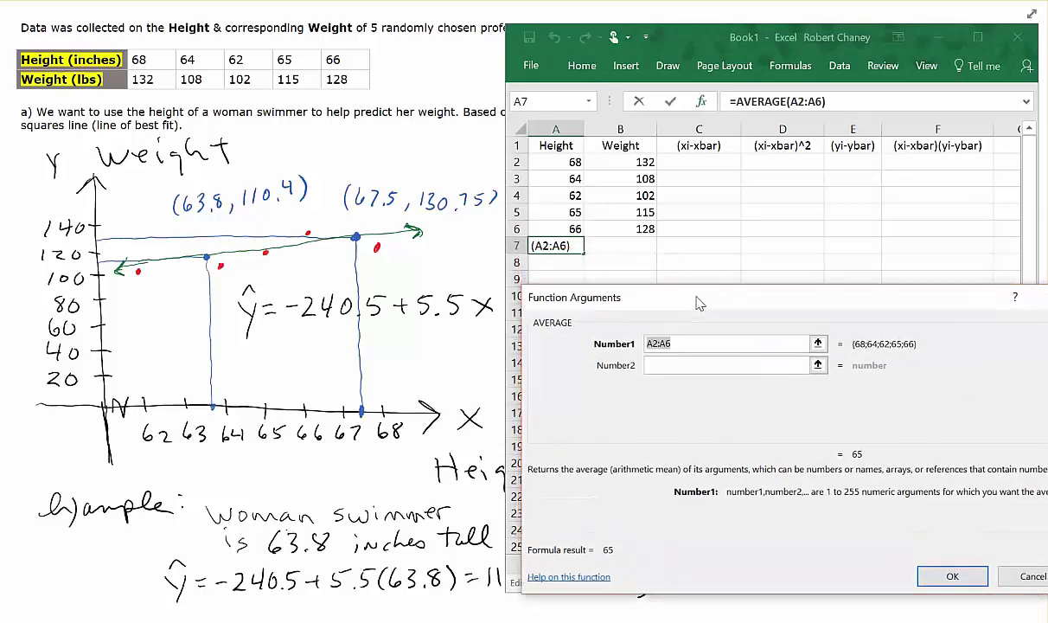
left_click_drag(550, 163, 550, 229)
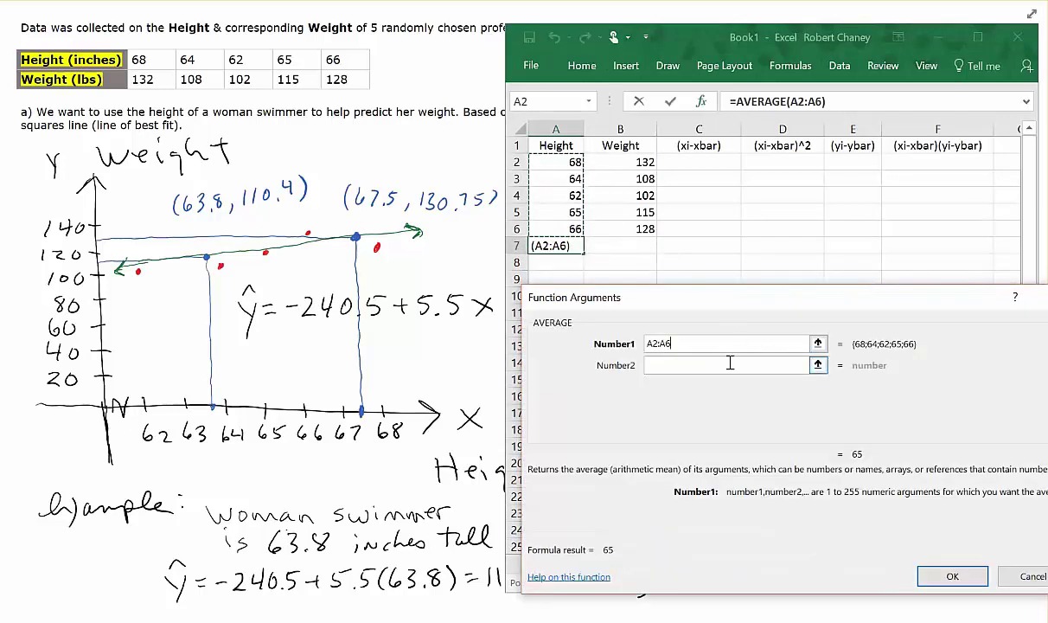
left_click(952, 576)
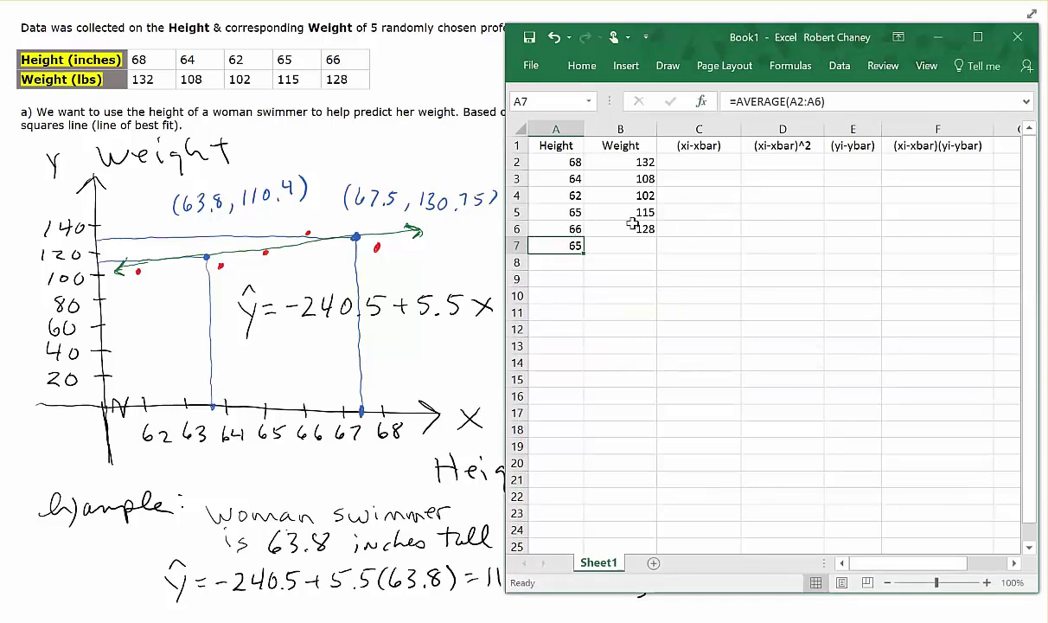
Calculate the mean weight in cell B7 using the AVERAGE function on the range B2:B6
left_click(641, 160)
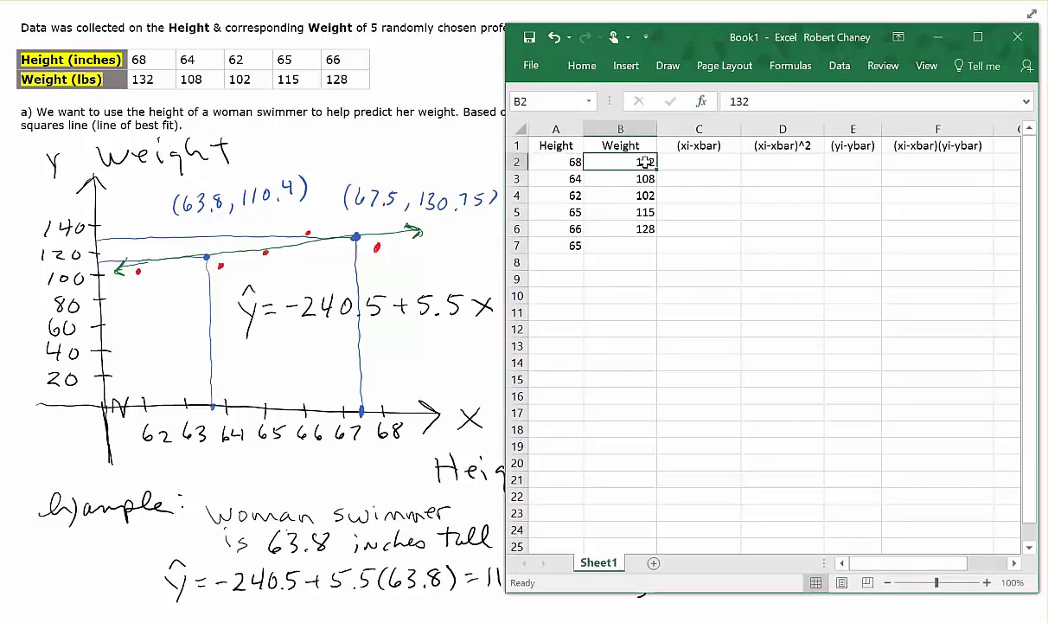
left_click(638, 245)
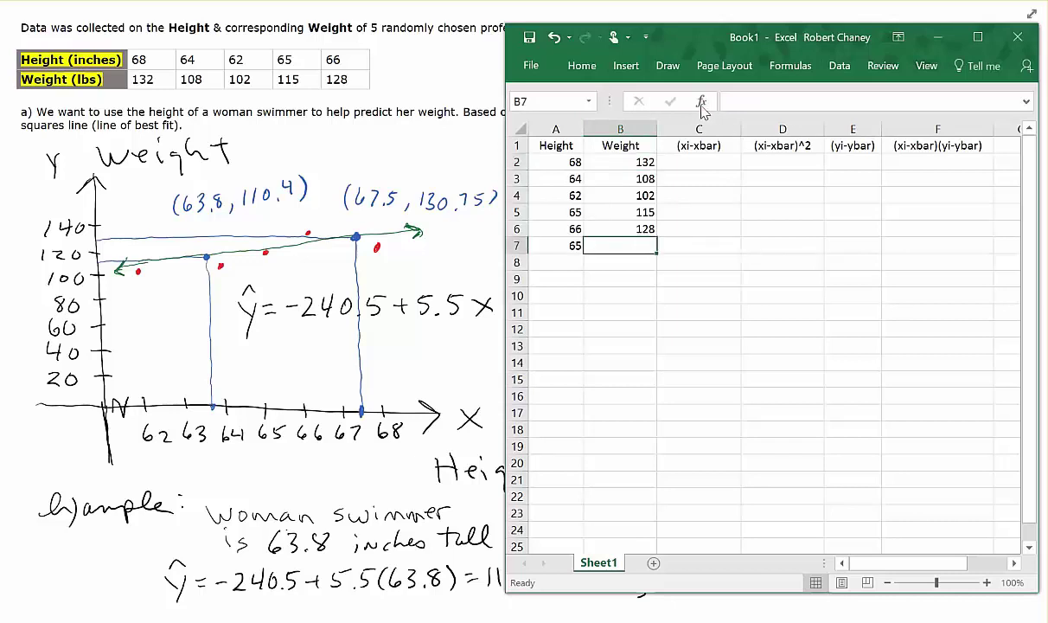
left_click(700, 101)
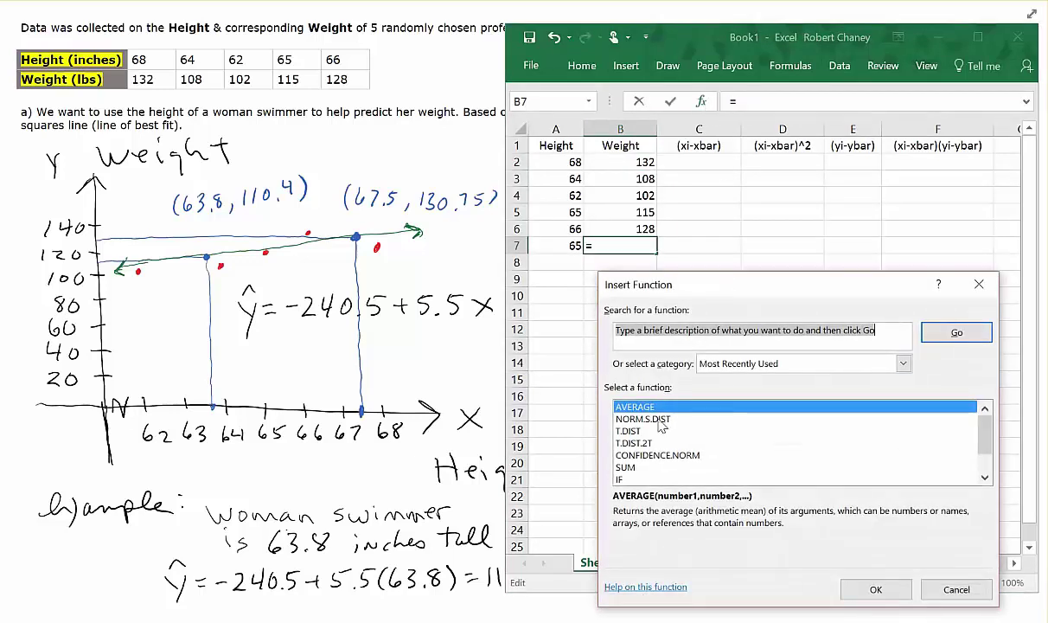
left_click(873, 588)
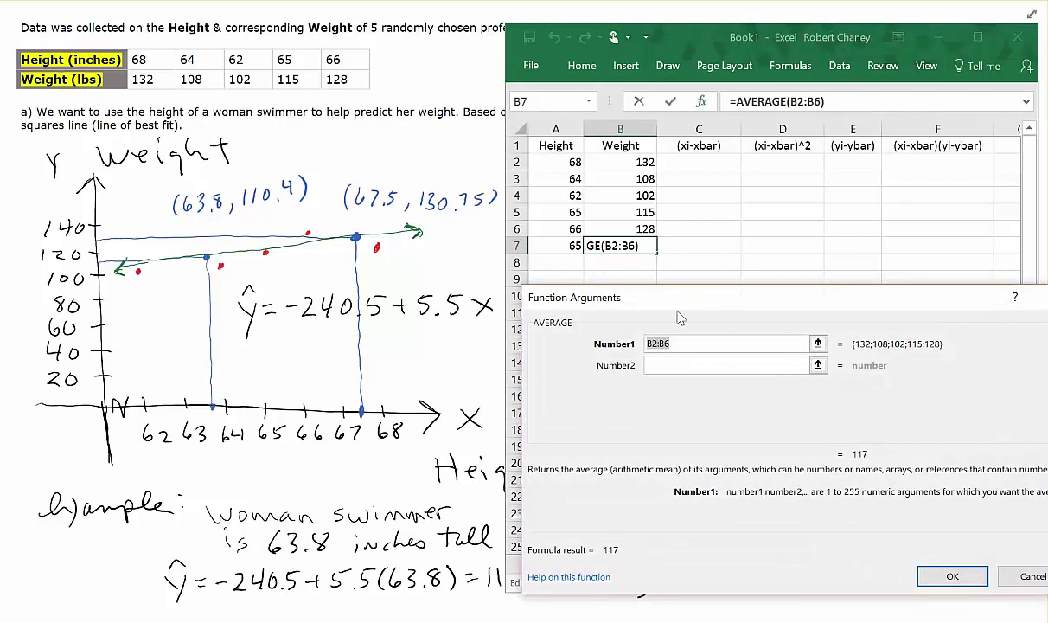
left_click_drag(639, 161, 605, 229)
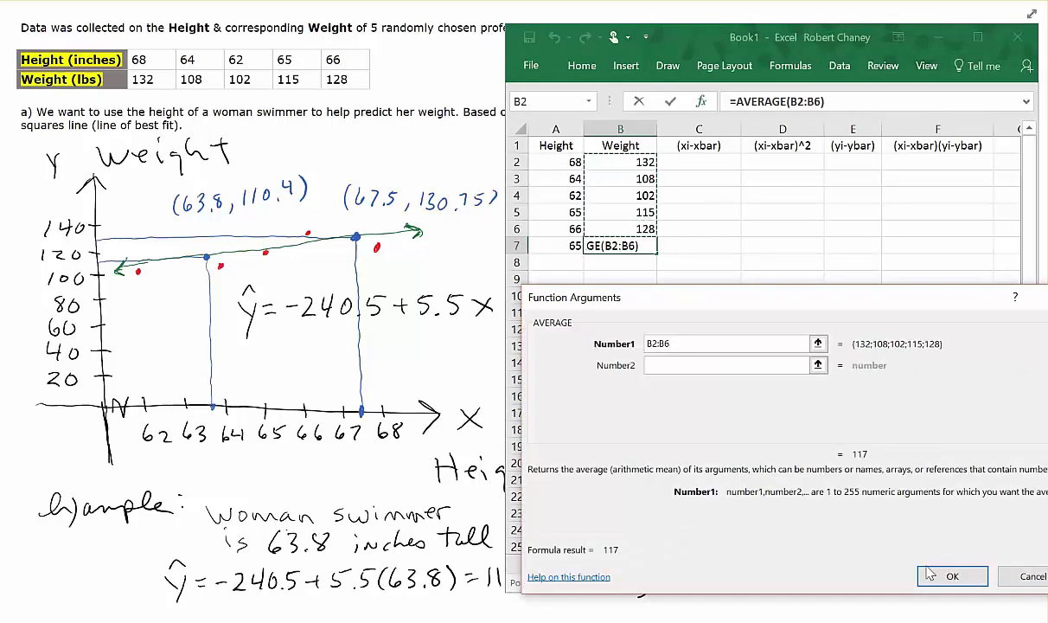
left_click(952, 576)
Insert a blank row at row 7 to separate the data from the averages
left_click(620, 280)
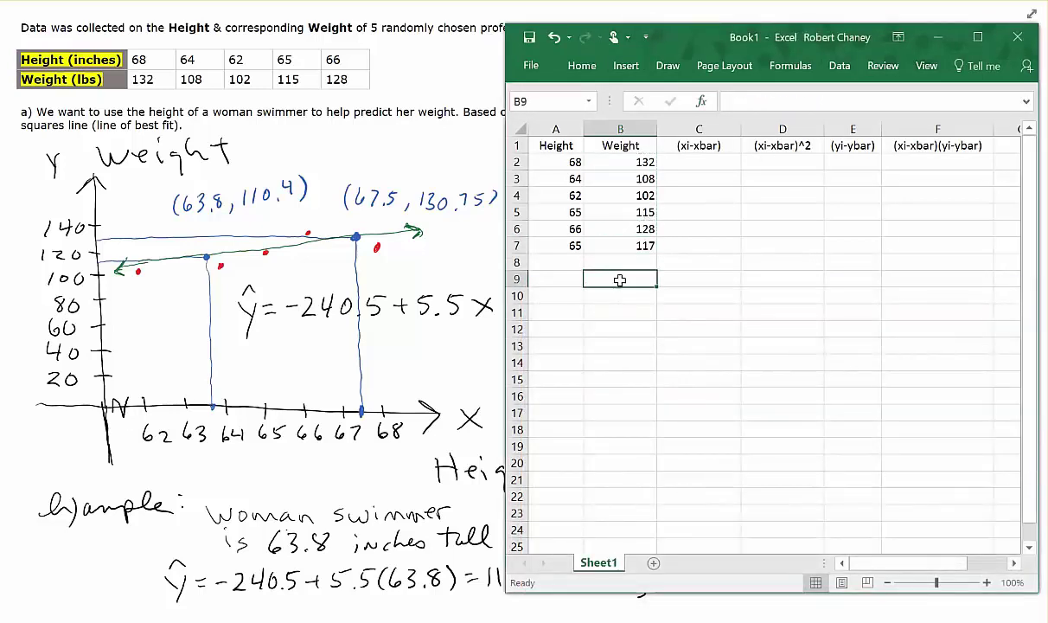
right_click(514, 246)
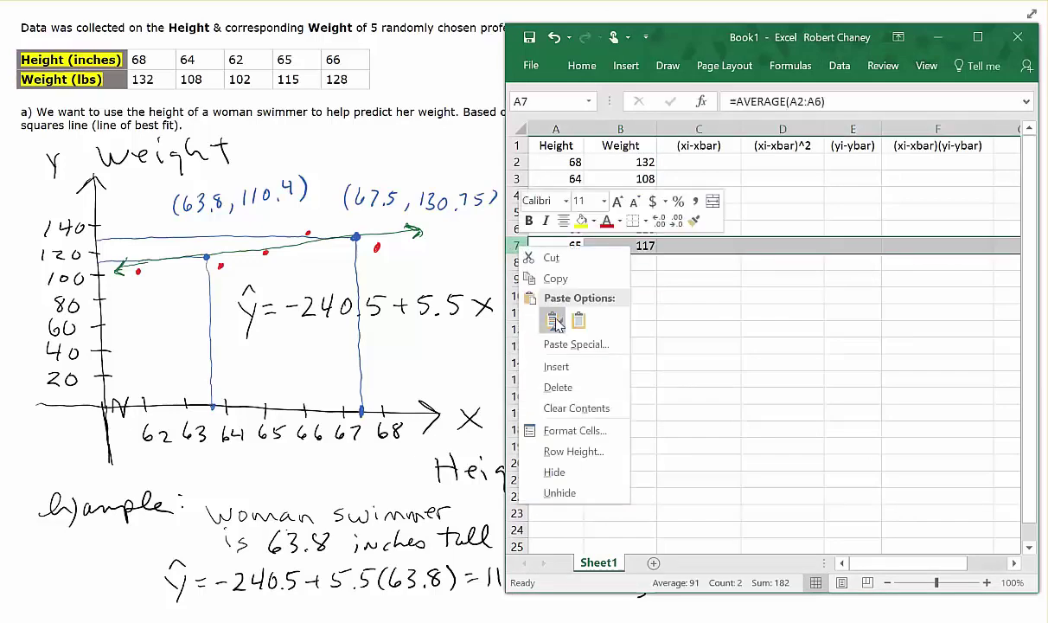
left_click(561, 365)
left_click(615, 327)
left_click(635, 248)
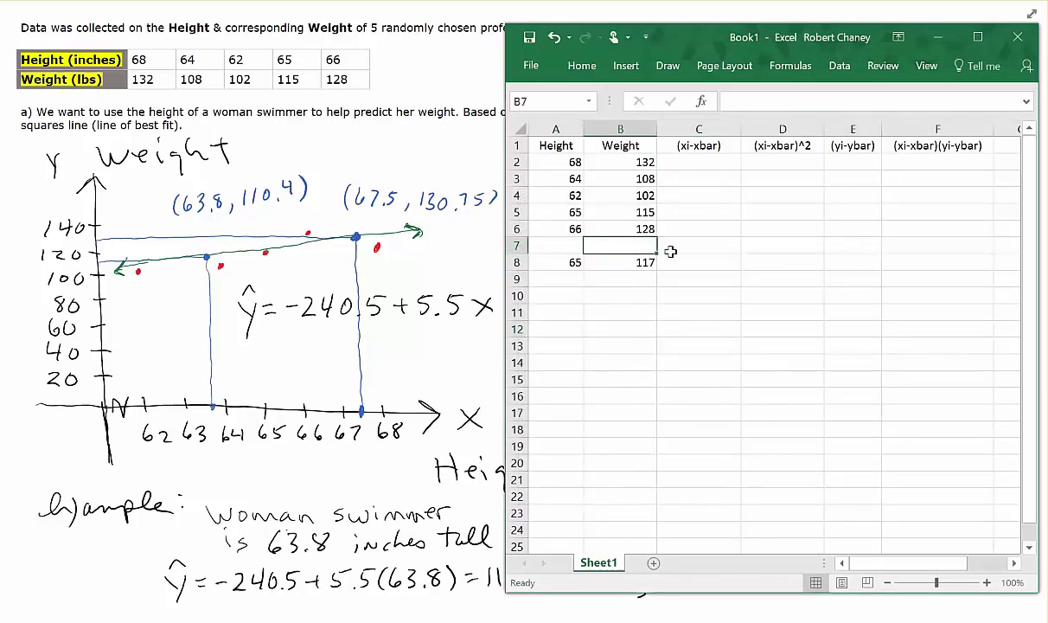
Enter the formula =A2-$A$8 in cell C2 under (xi-xbar), keeping the mean height as an absolute reference
left_click(706, 159)
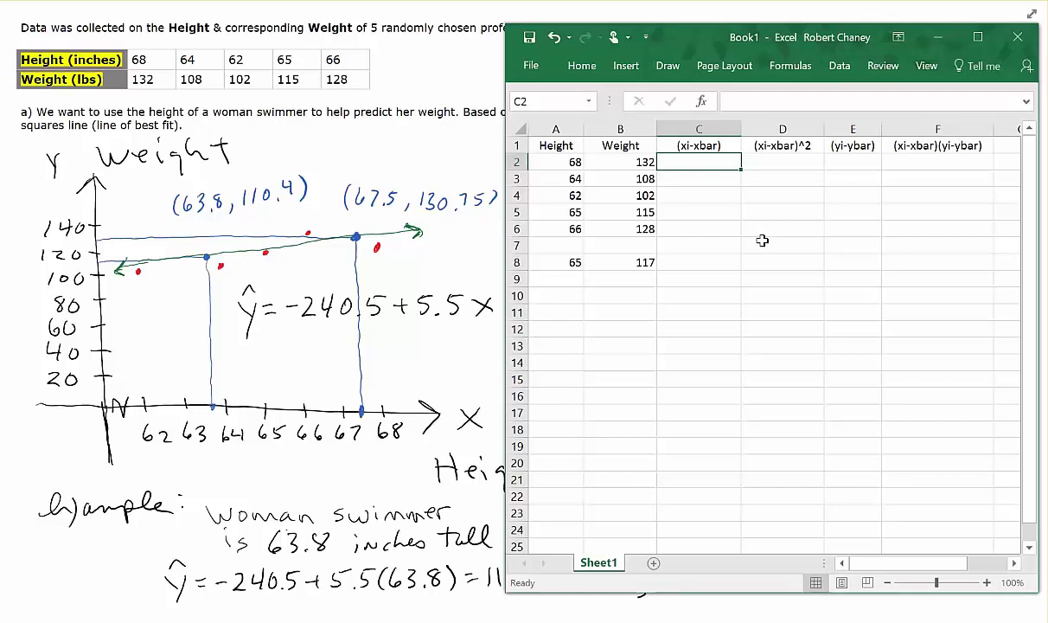
left_click(730, 101)
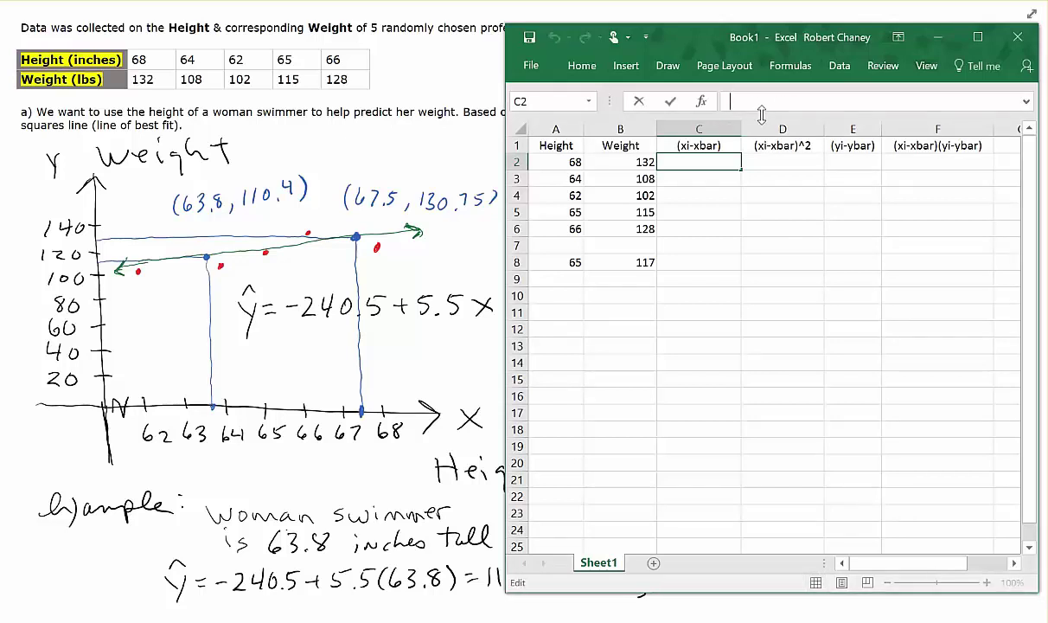
type("=")
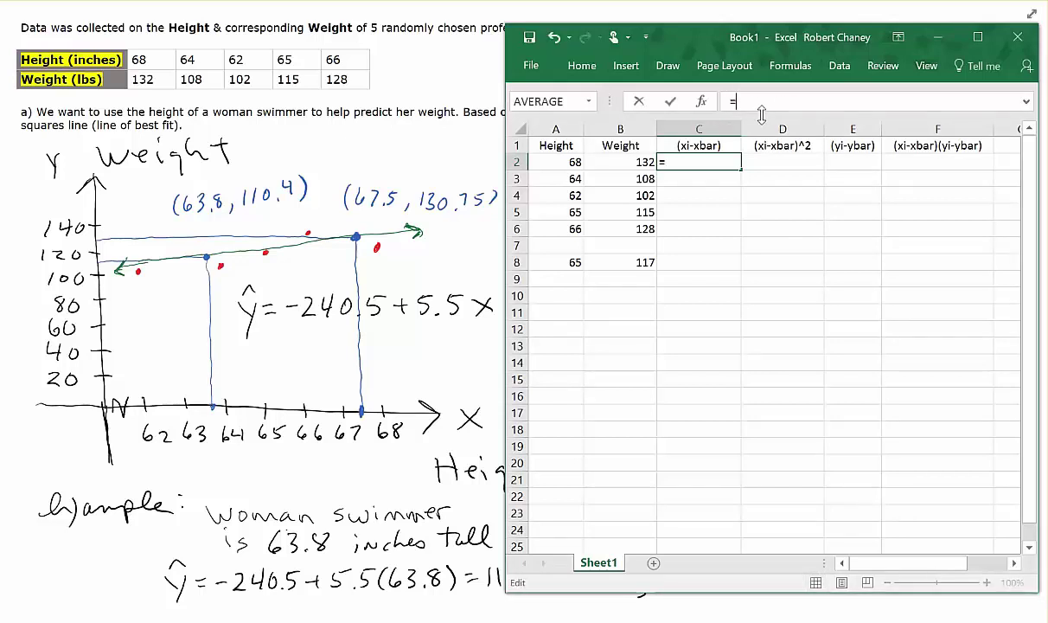
left_click(574, 162)
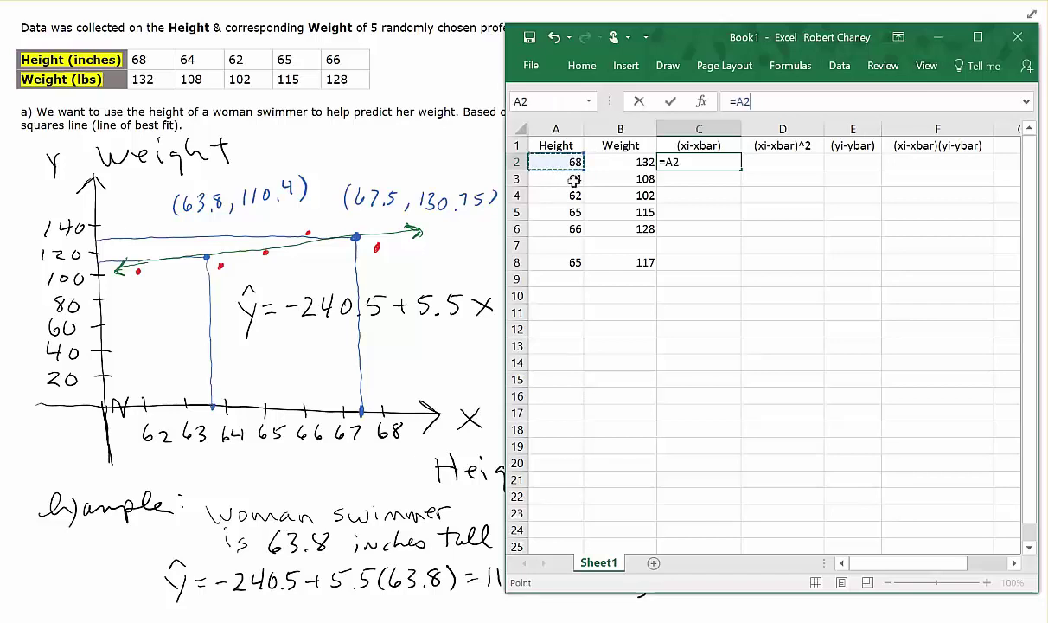
type("-")
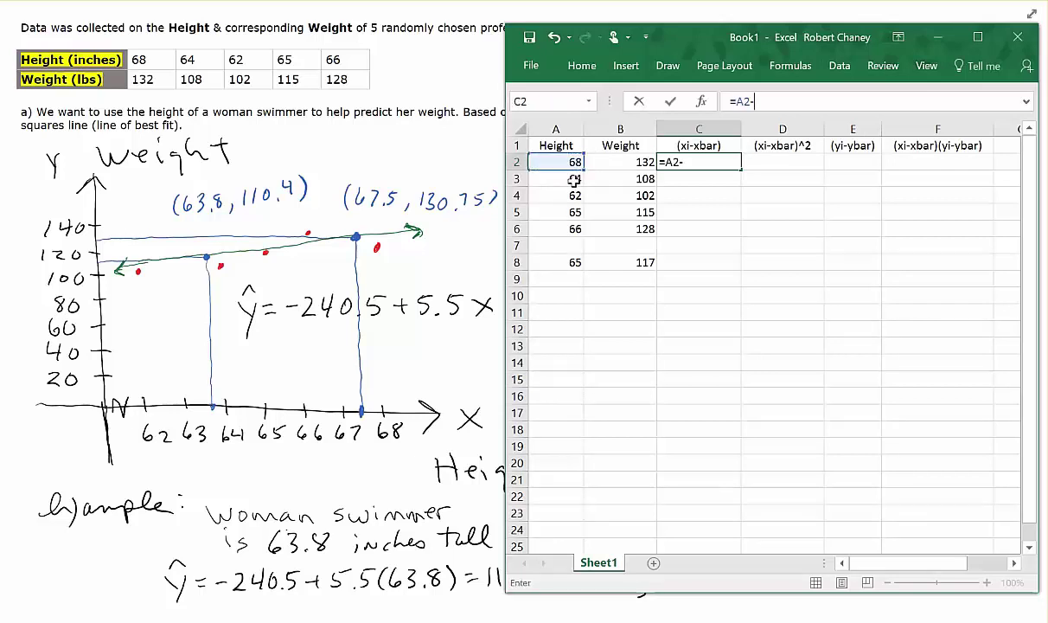
left_click(573, 263)
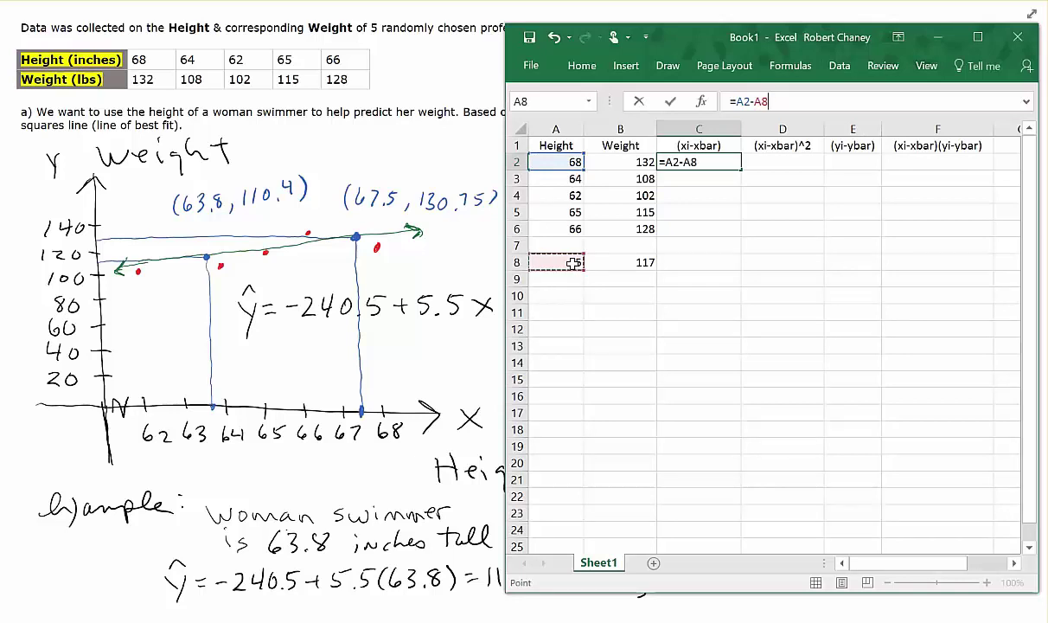
left_click(756, 101)
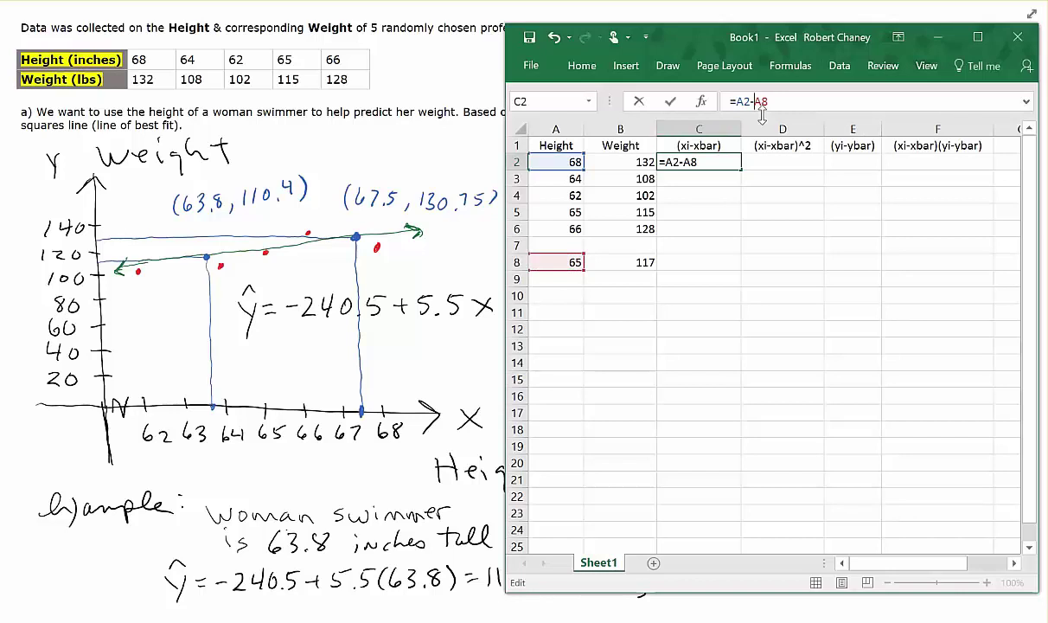
type("$")
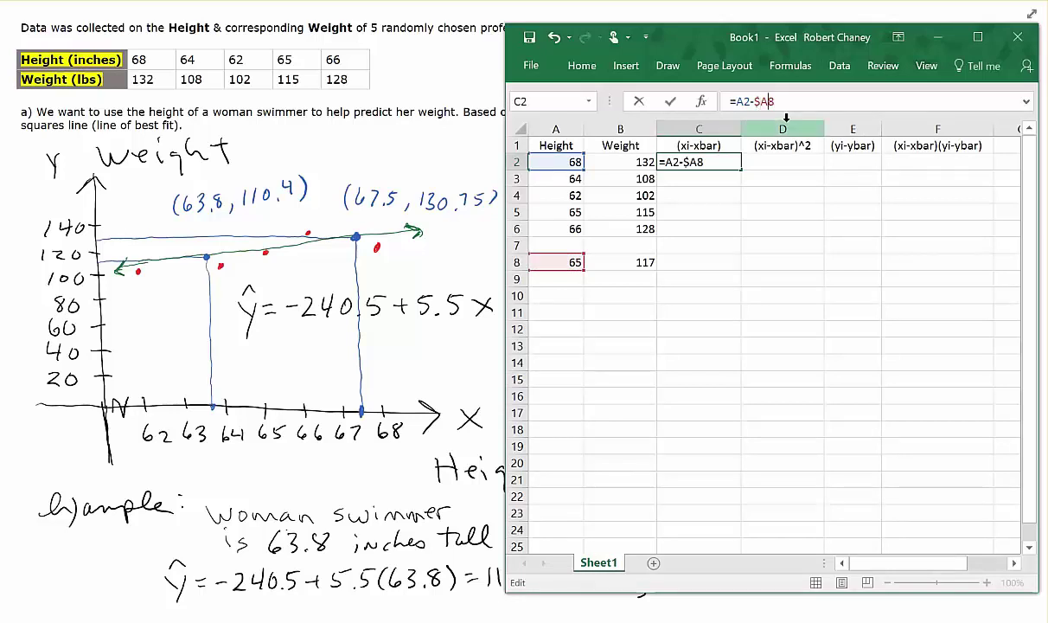
key("Left")
type("$")
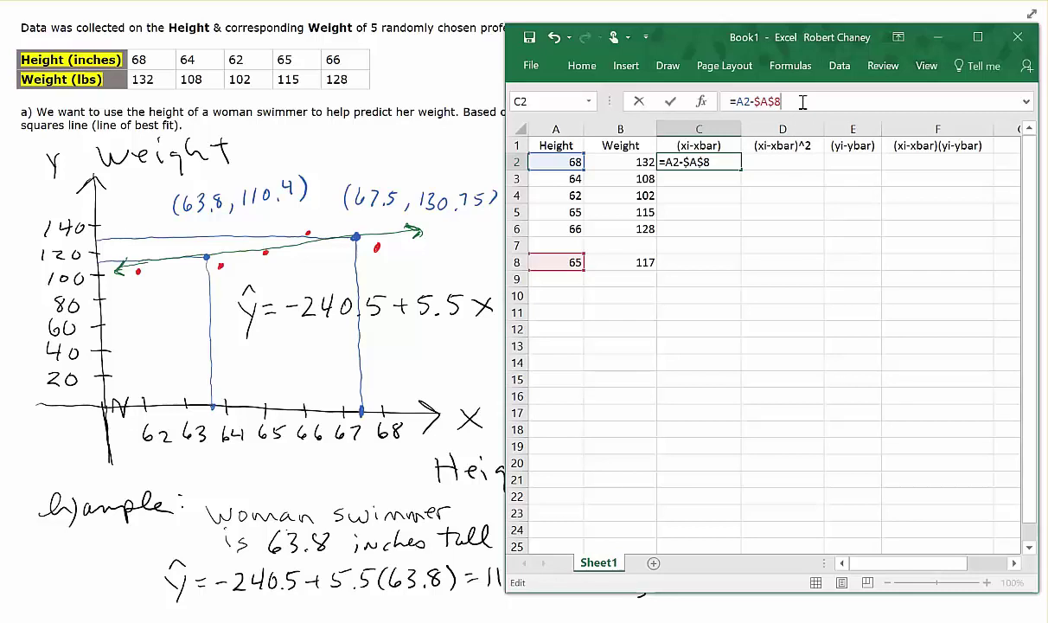
key("Return")
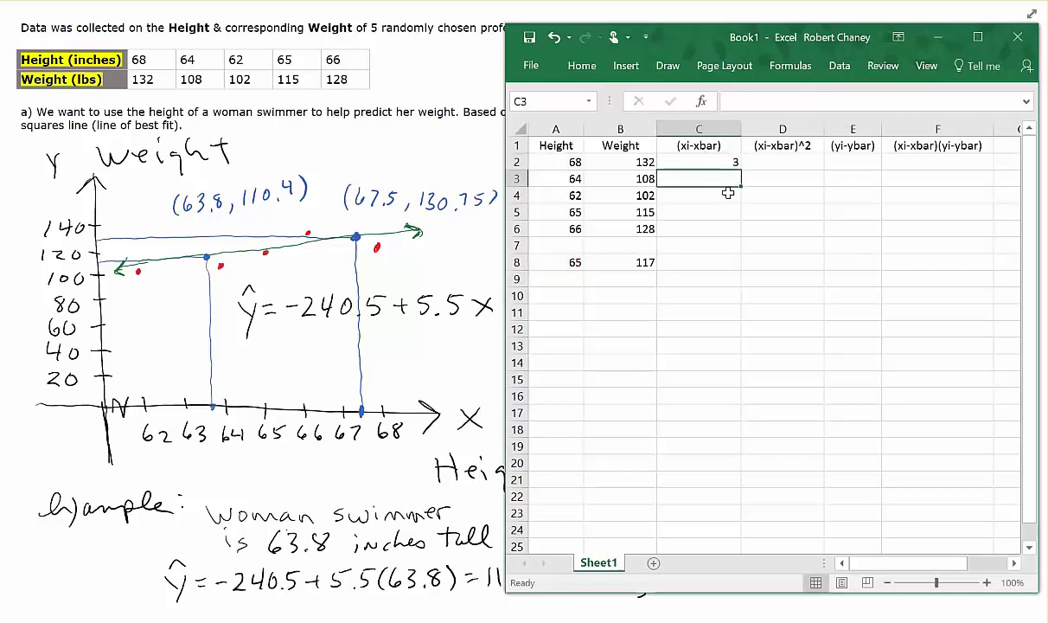
Fill the (xi-xbar) formula from C2 down through C6 and check the copied formulas
left_click(735, 162)
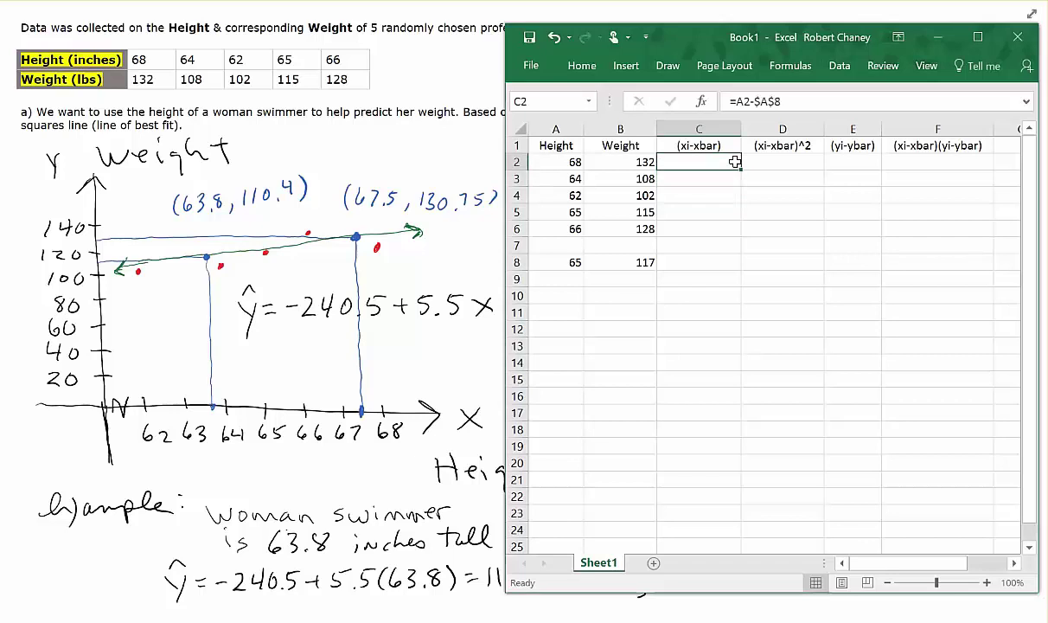
left_click_drag(740, 168, 739, 230)
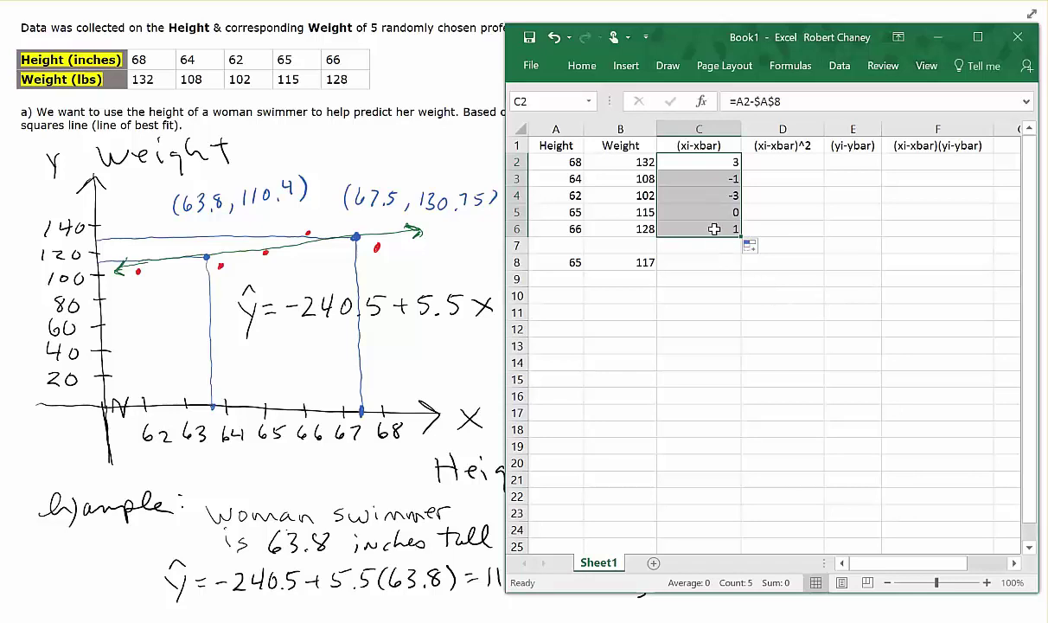
left_click(683, 229)
left_click(713, 211)
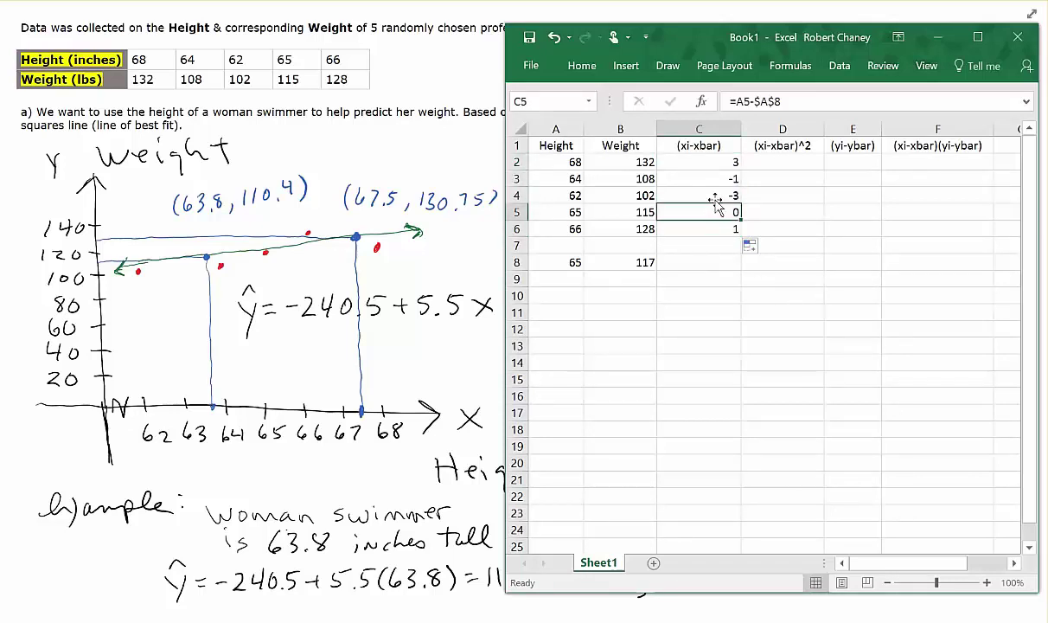
left_click(718, 193)
left_click(716, 178)
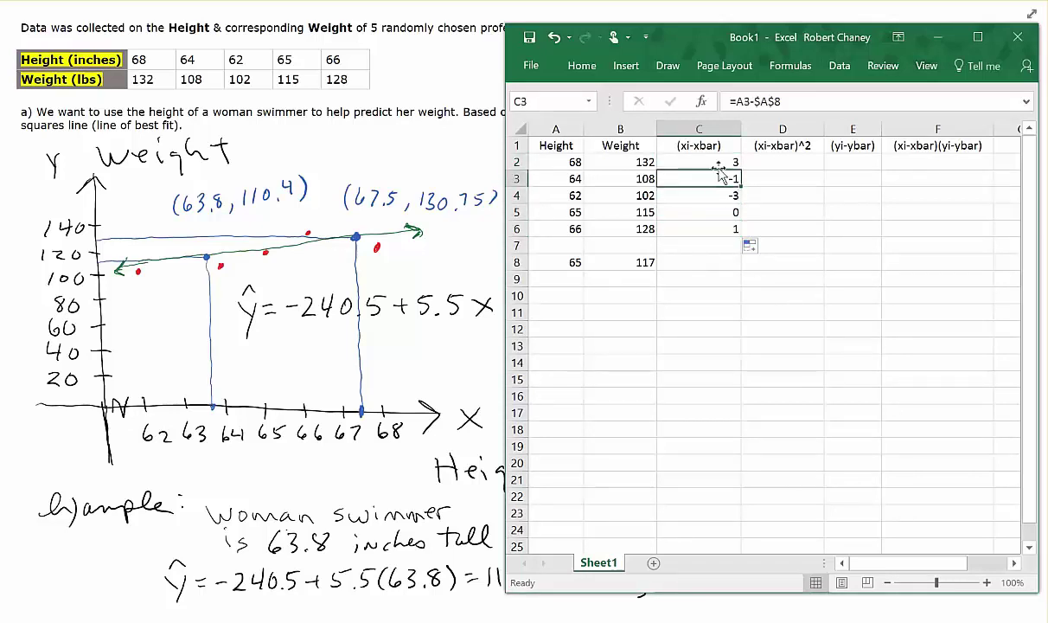
left_click(683, 162)
left_click(723, 177)
Enter the formula =C2^2 in cell D2 under (xi-xbar)^2 and fill it down through D6
left_click(782, 165)
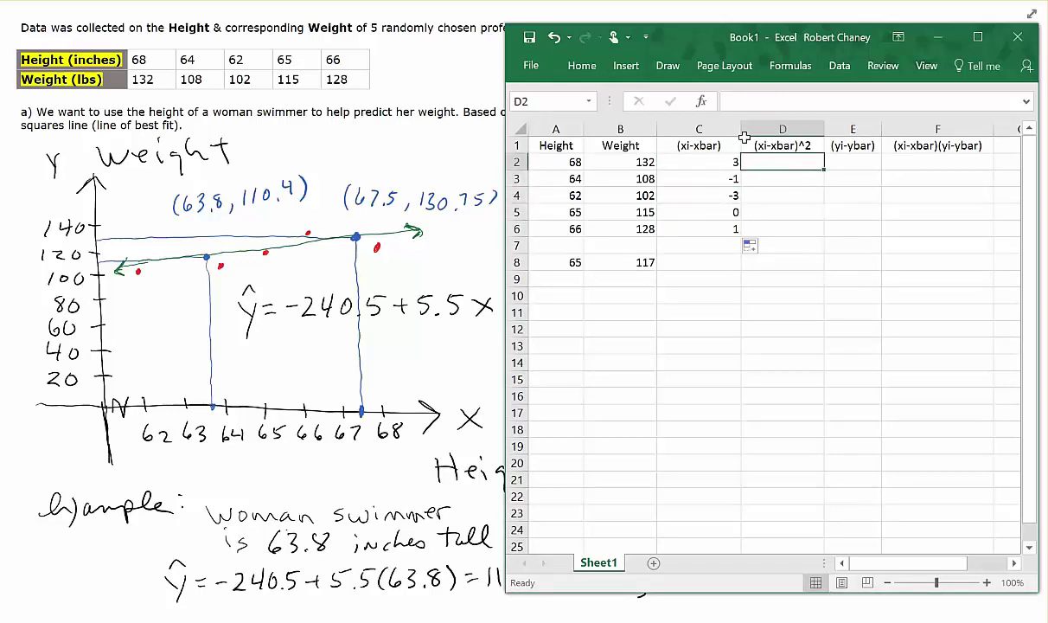
left_click(743, 101)
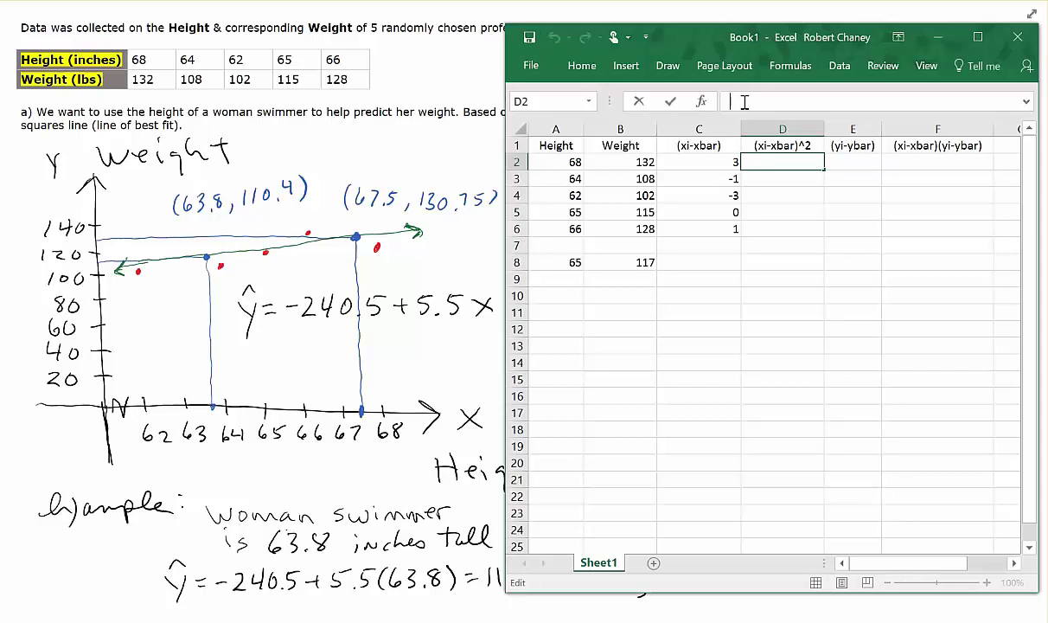
type("=")
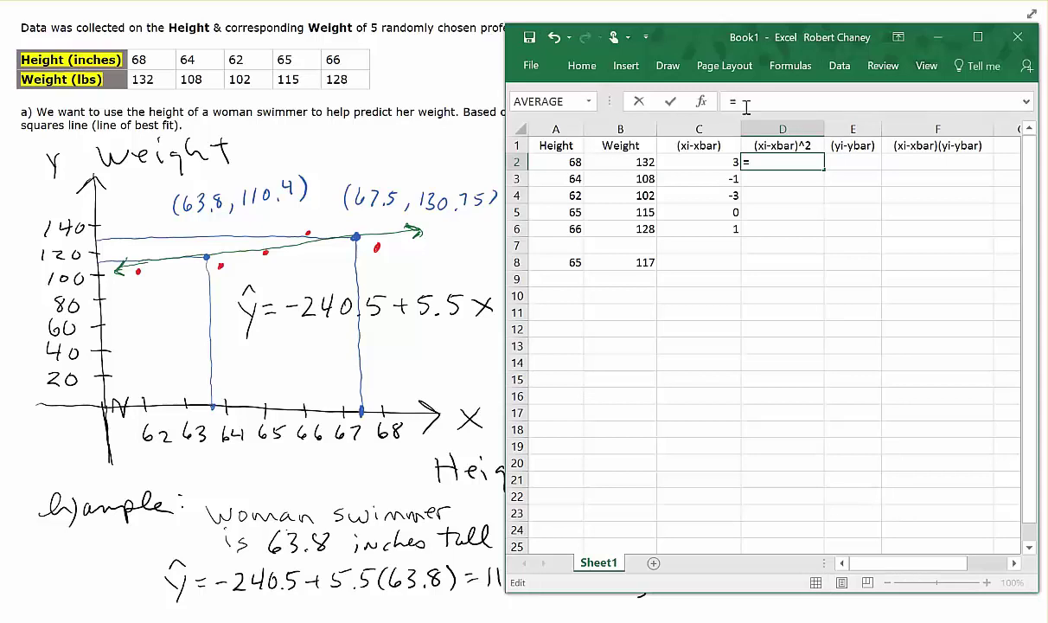
left_click(697, 163)
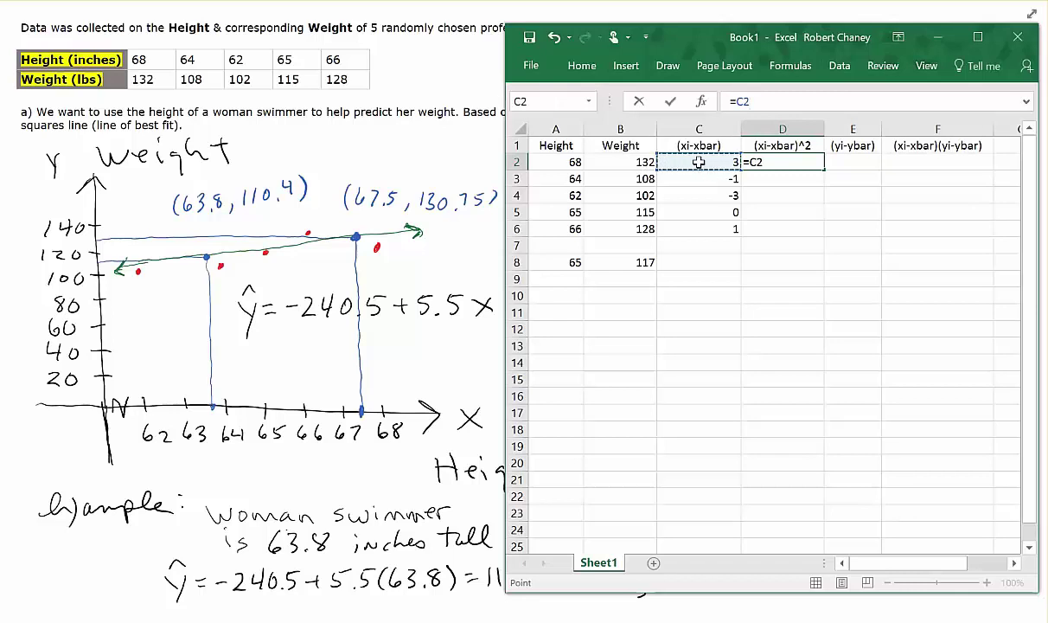
type("^2")
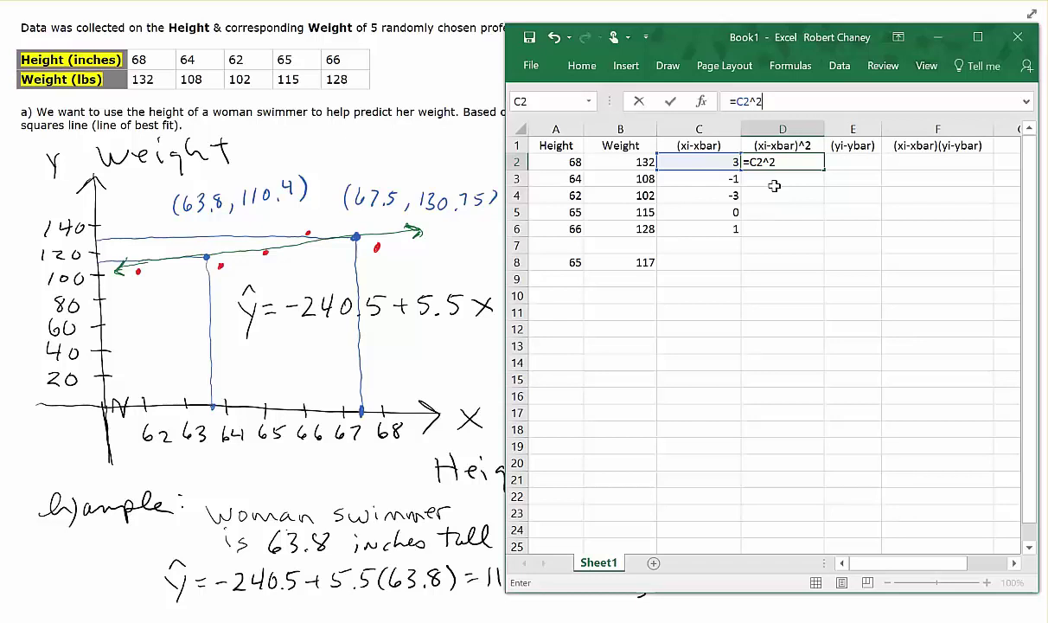
key("Return")
left_click(760, 164)
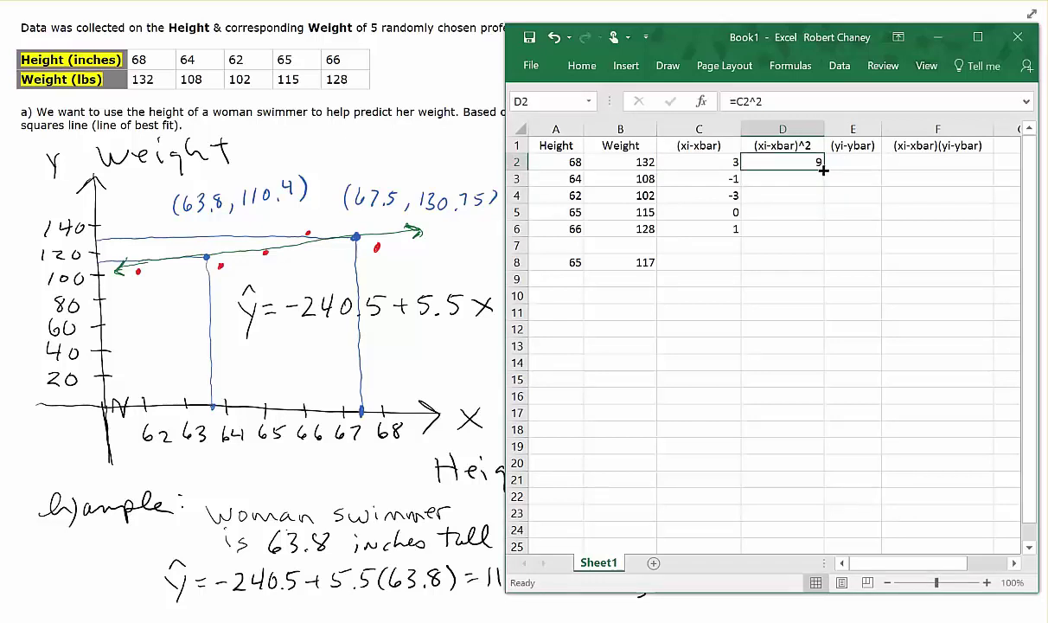
left_click_drag(824, 170, 811, 230)
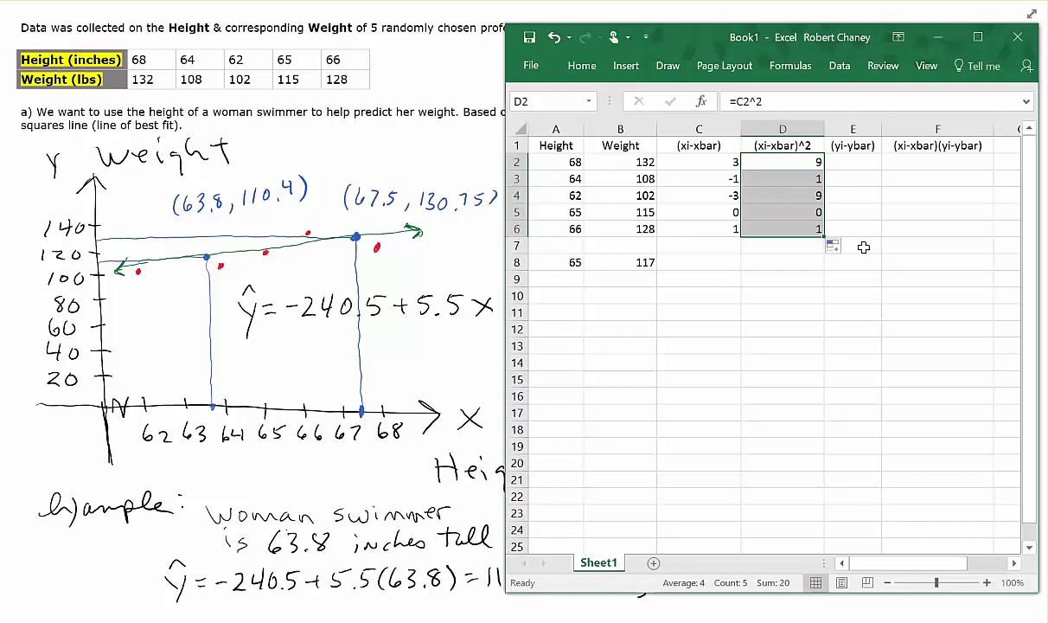
Enter the formula =B2-$B$8 in cell E2 under (yi-ybar), with the mean weight as an absolute reference, and fill it down through E6
left_click(859, 162)
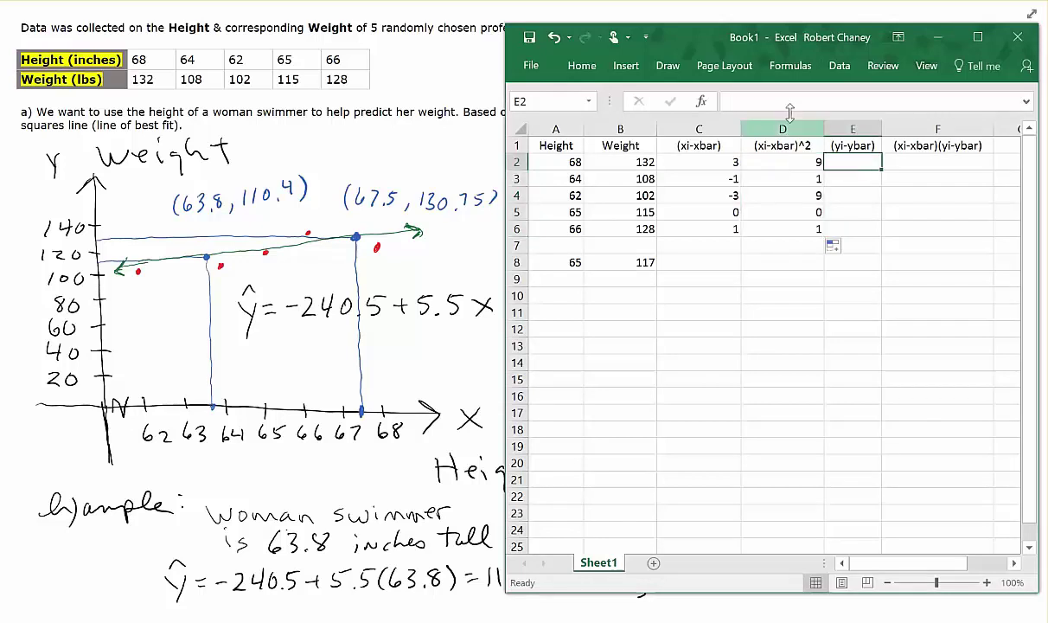
left_click(754, 99)
type("=")
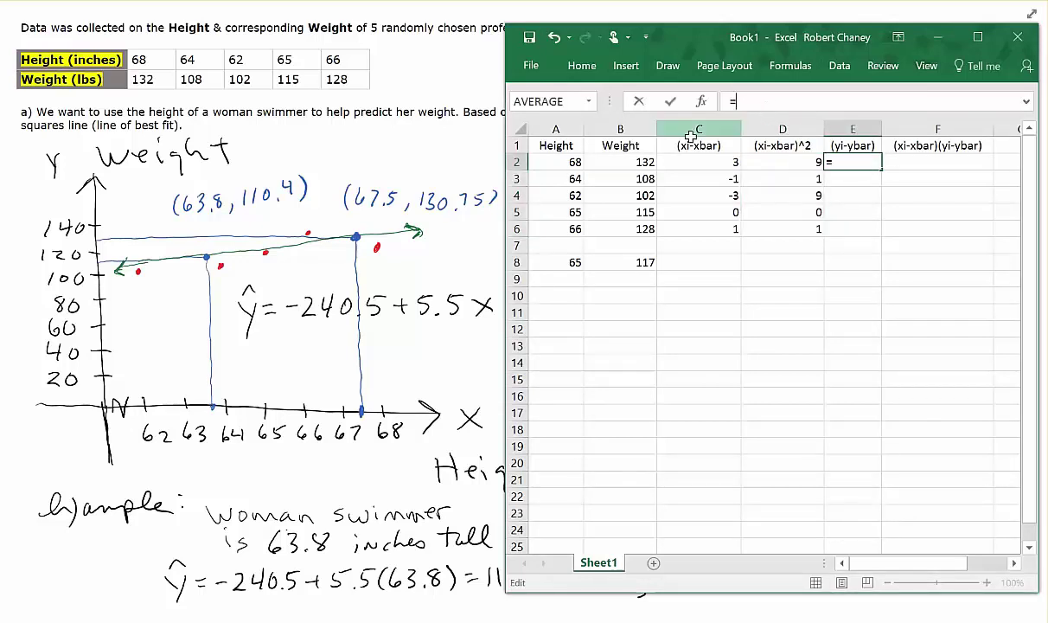
left_click(636, 162)
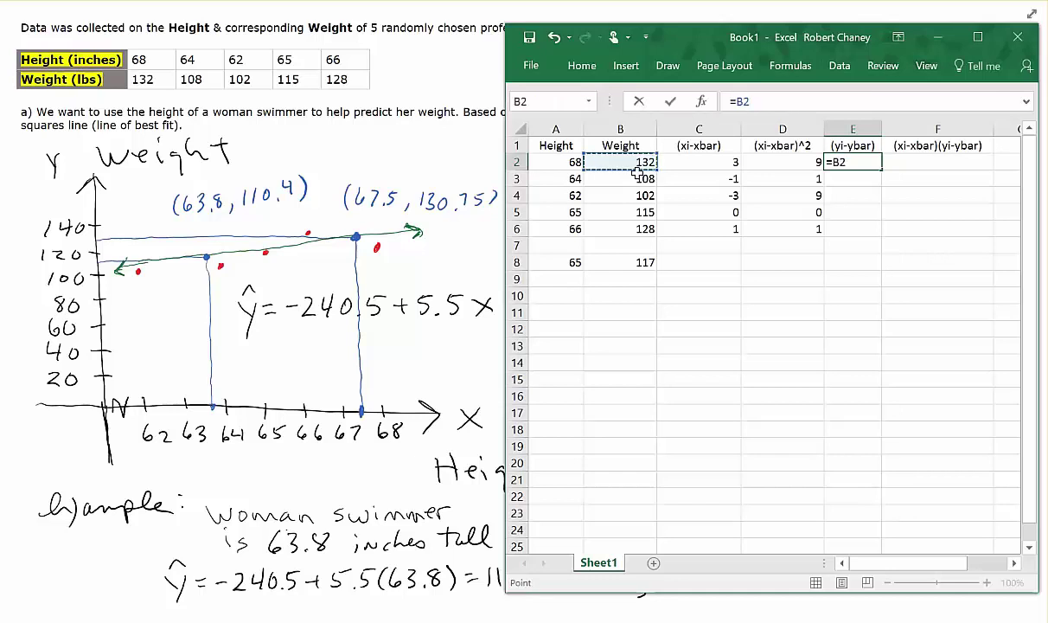
type("-")
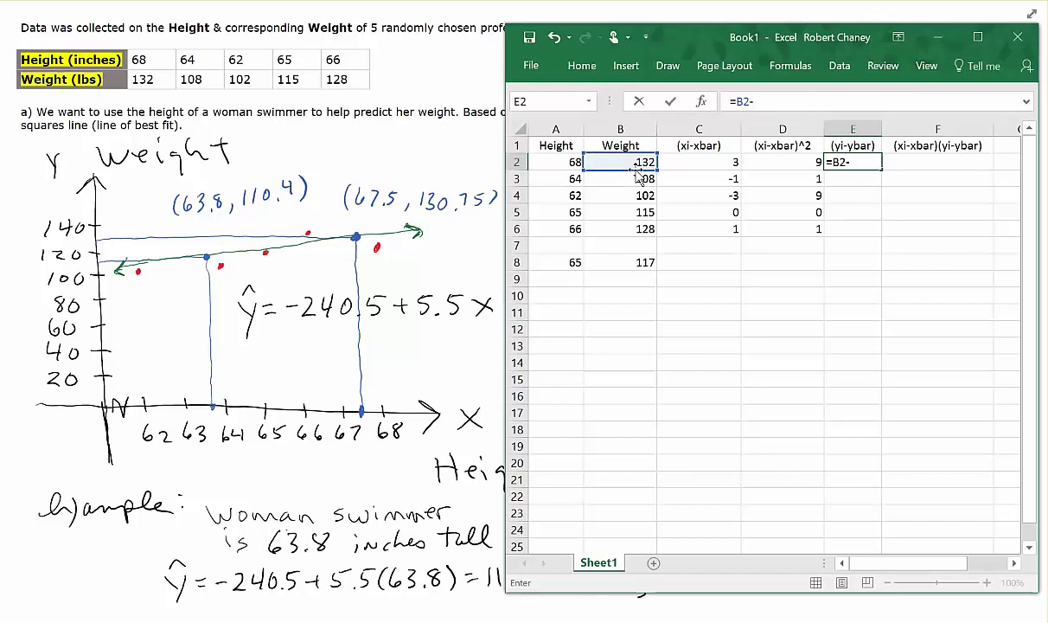
left_click(610, 259)
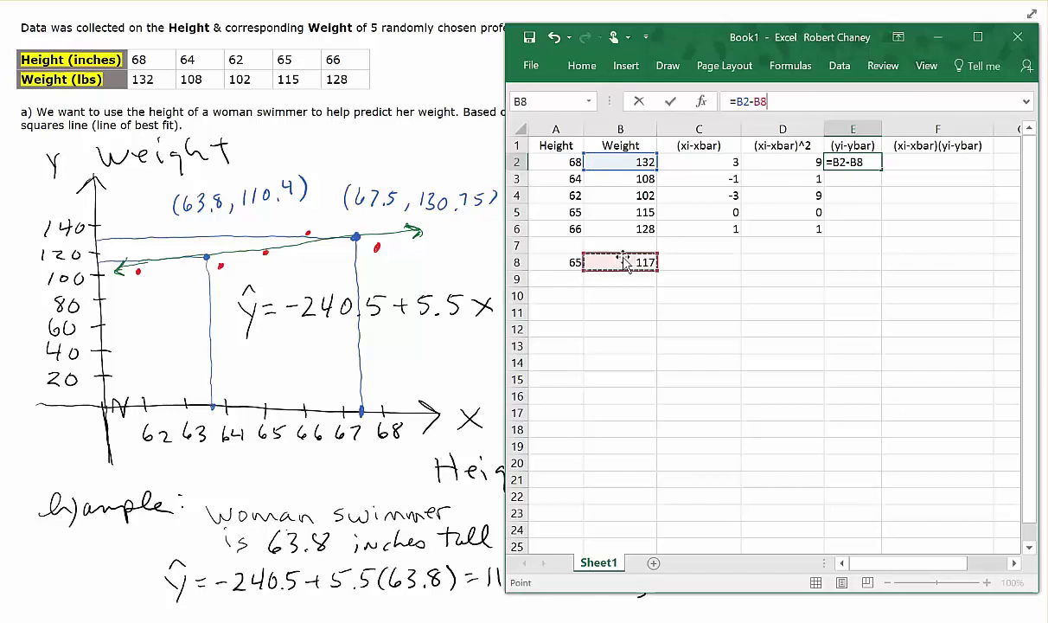
left_click(758, 103)
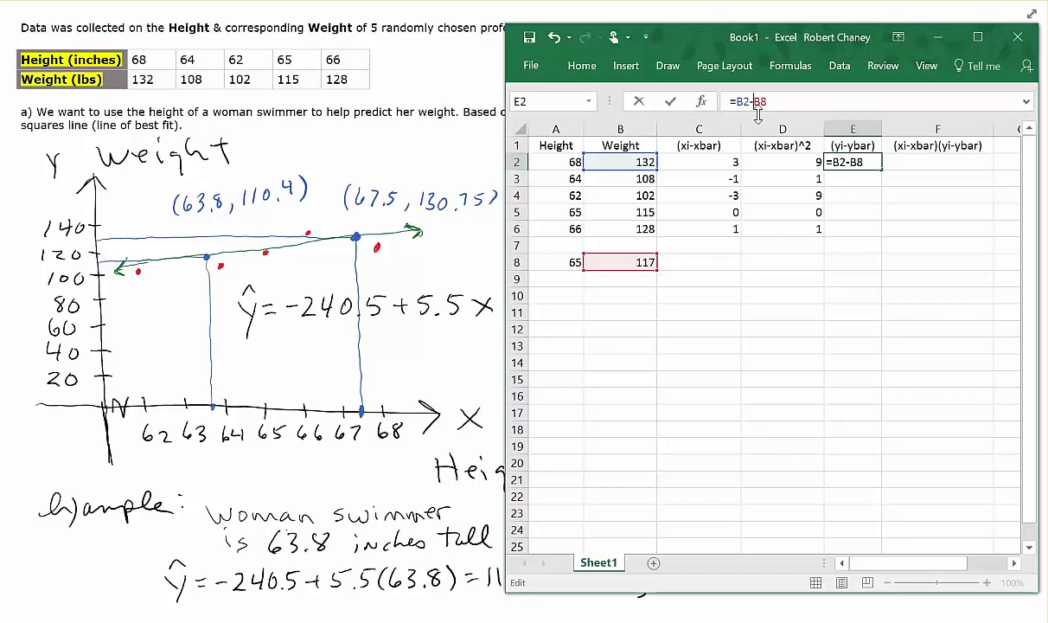
type("$B$")
key("Return")
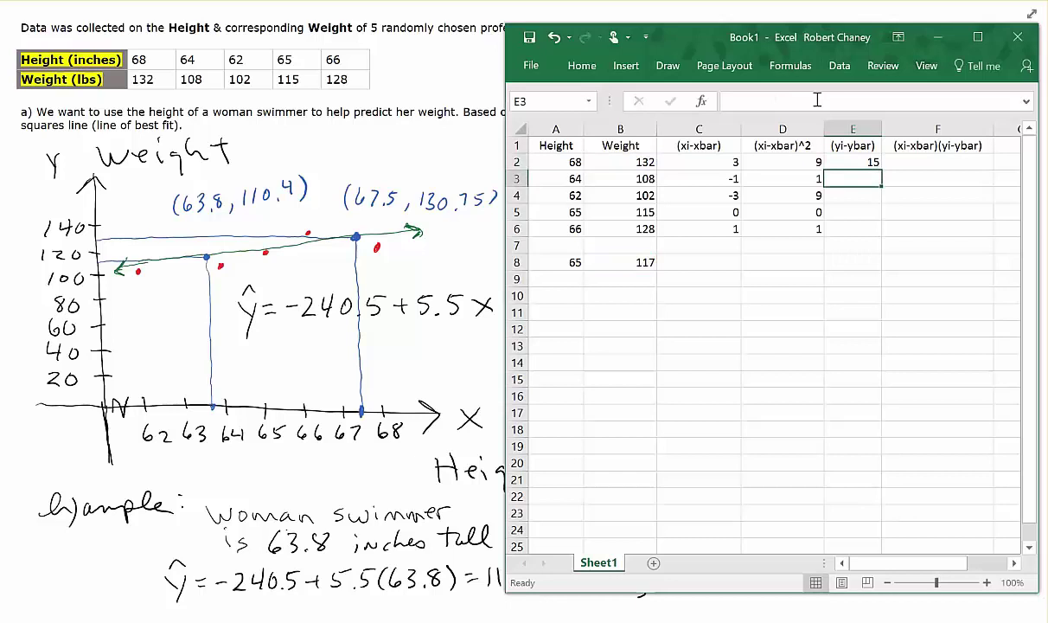
left_click(872, 162)
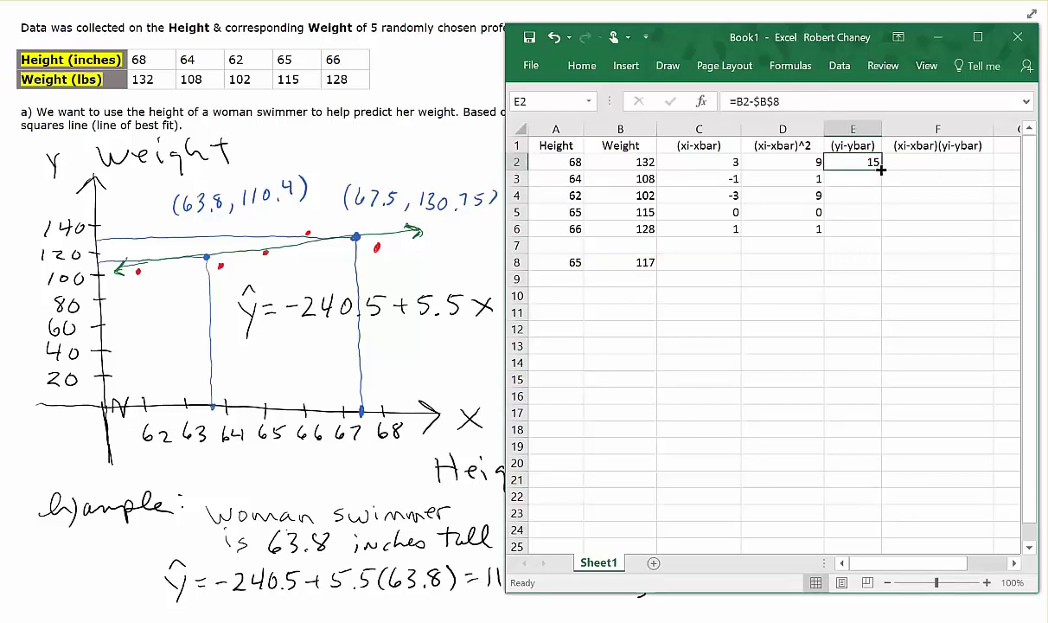
left_click_drag(884, 170, 875, 234)
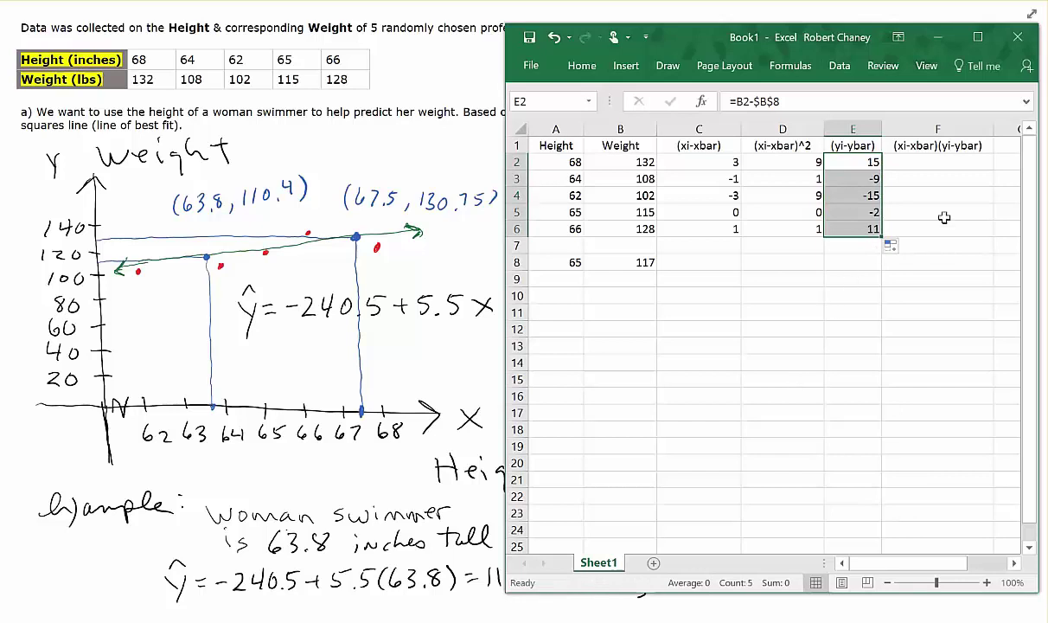
Enter the formula =C2*E2 in cell F2 under (xi-xbar)(yi-ybar) and fill it down through F6
left_click(942, 163)
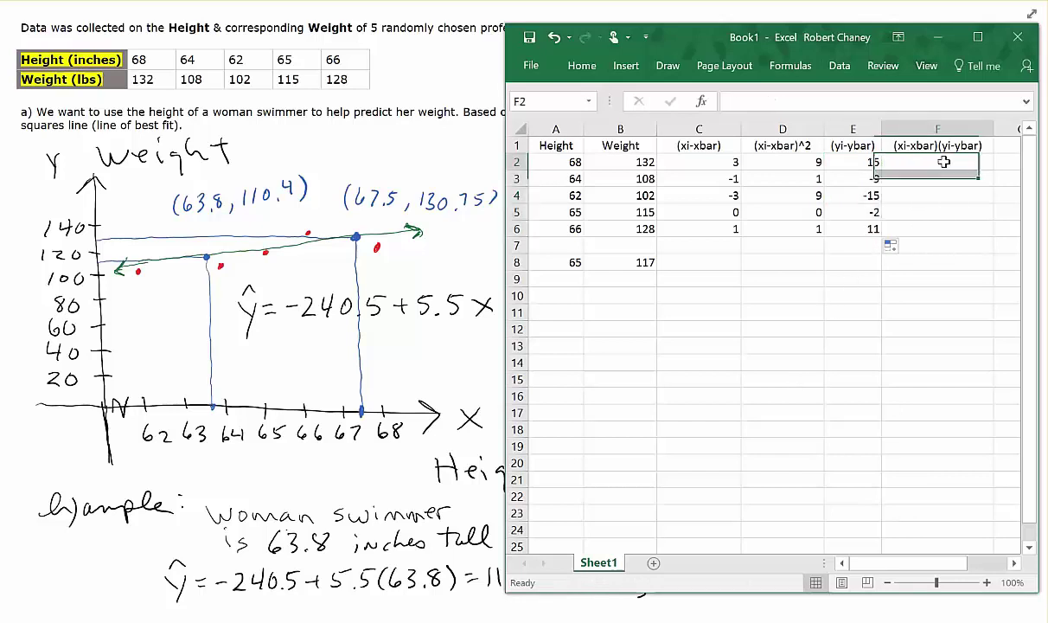
left_click(743, 97)
type("=")
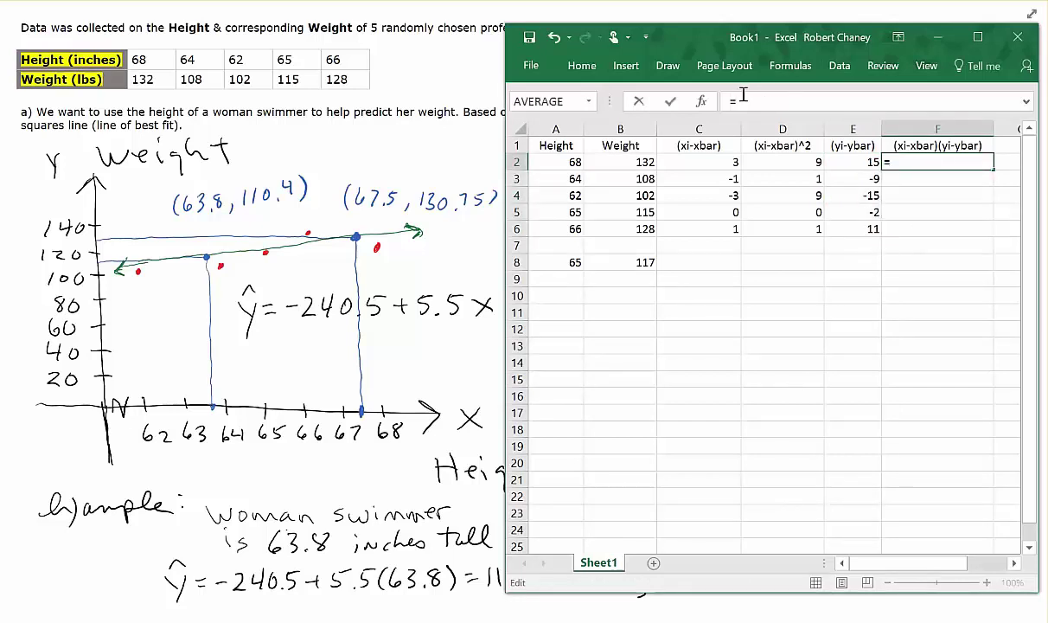
left_click(729, 161)
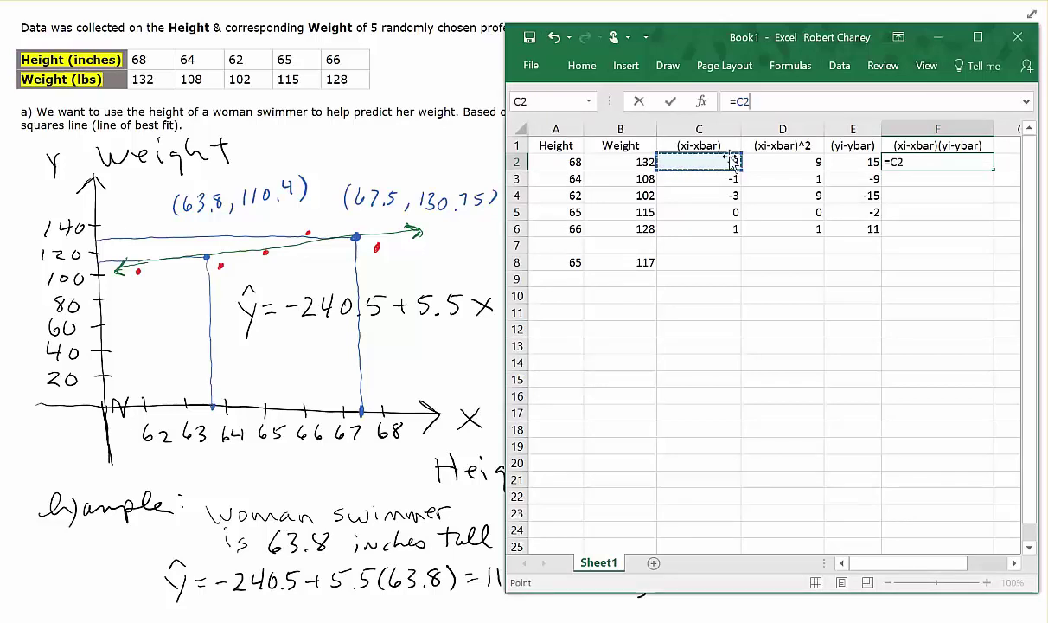
type("*")
left_click(843, 163)
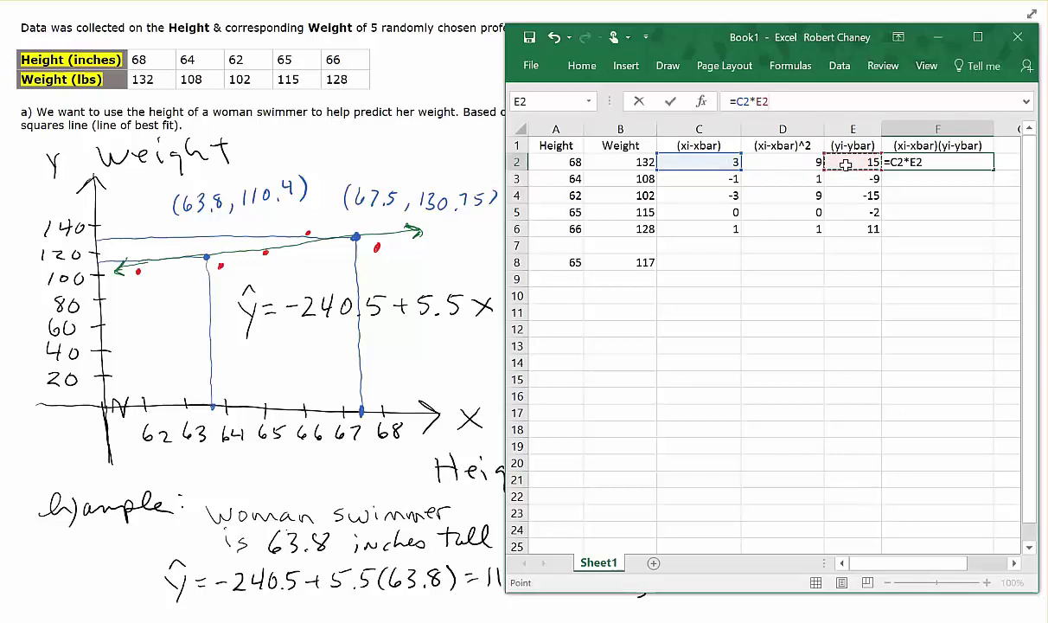
key("Return")
left_click(938, 162)
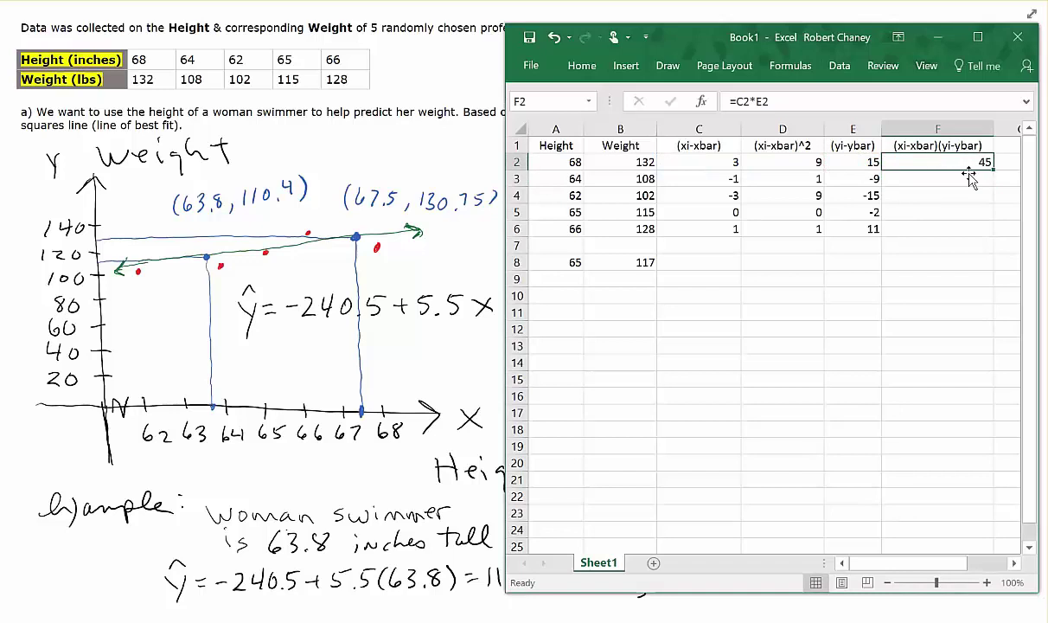
left_click_drag(993, 171, 992, 232)
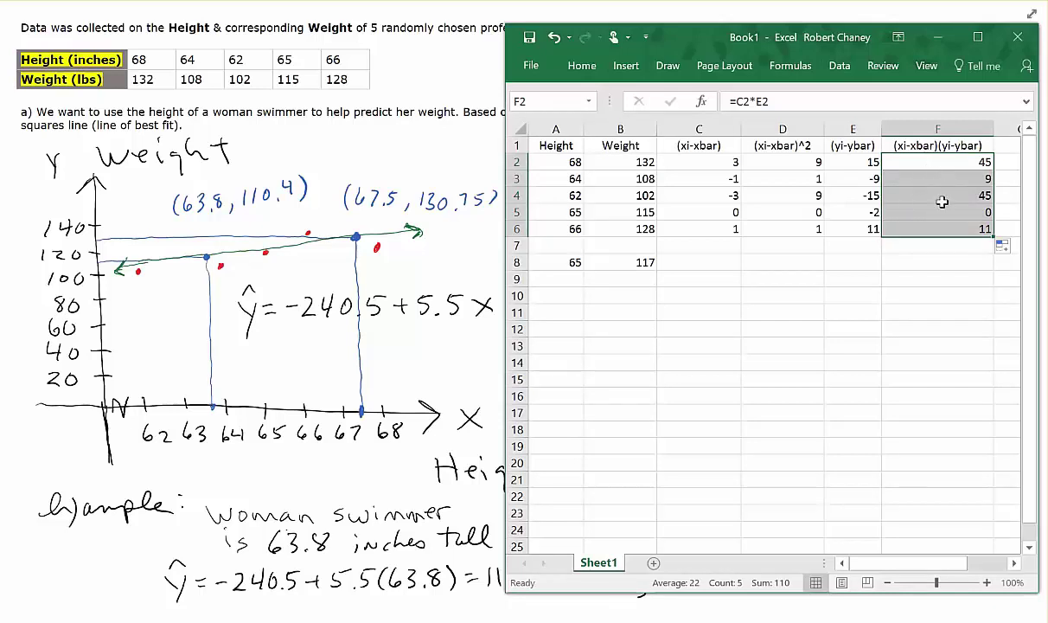
Total the (xi-xbar)(yi-ybar) products in cell F8 using the SUM function on the range F2:F6
left_click(900, 262)
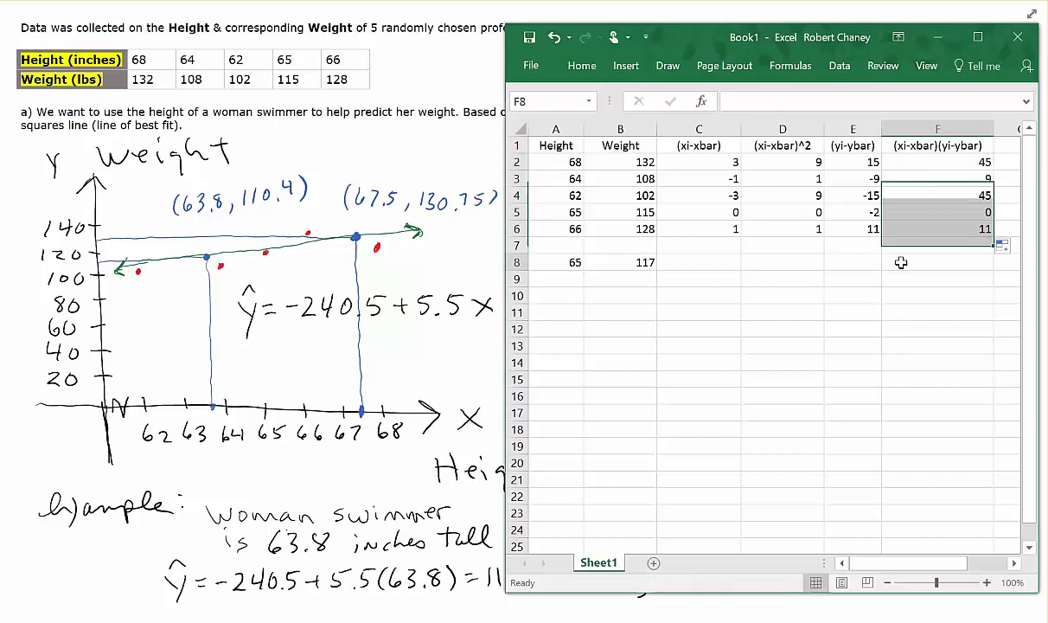
left_click(701, 101)
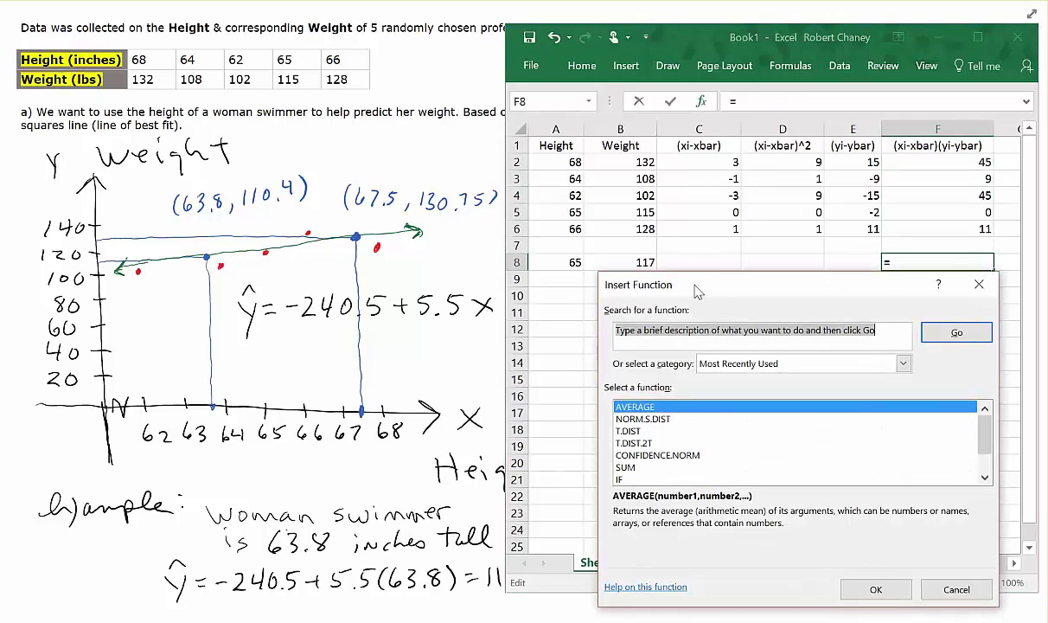
left_click(624, 467)
left_click(869, 588)
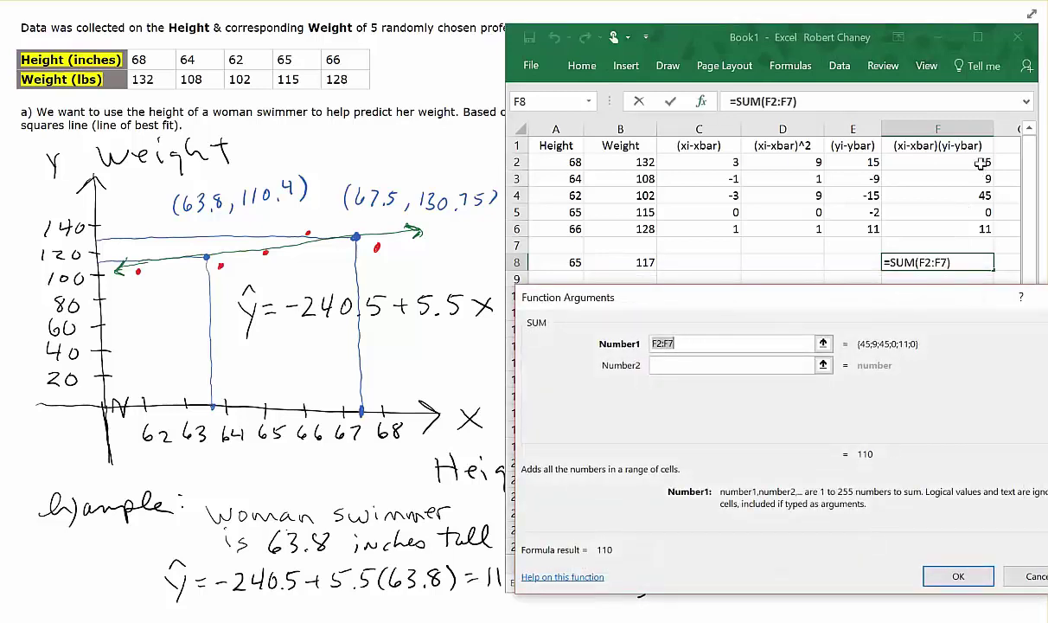
left_click_drag(982, 165, 981, 230)
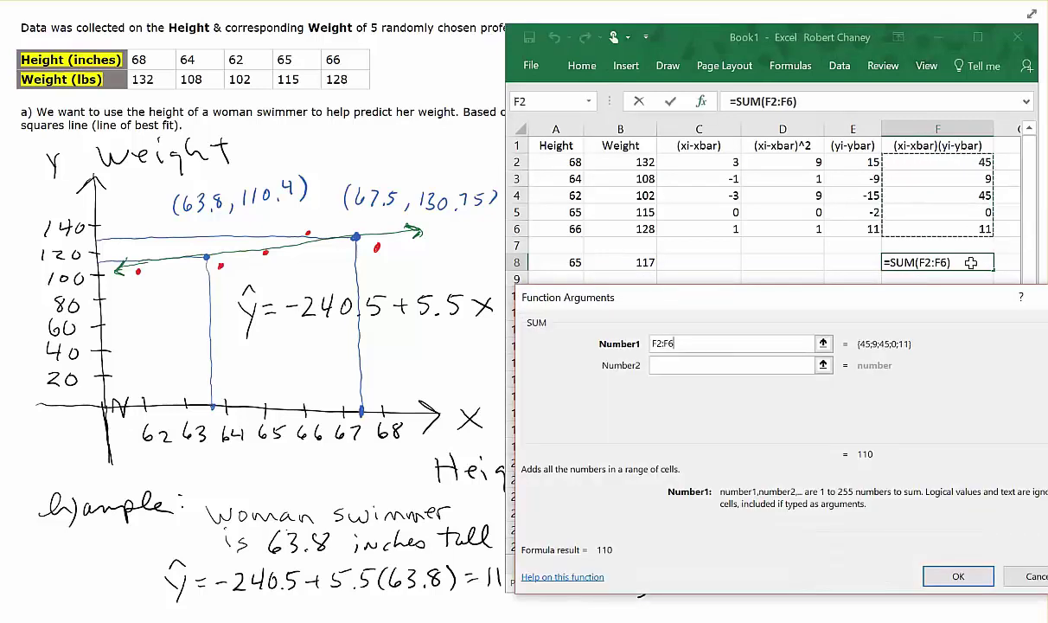
left_click(956, 575)
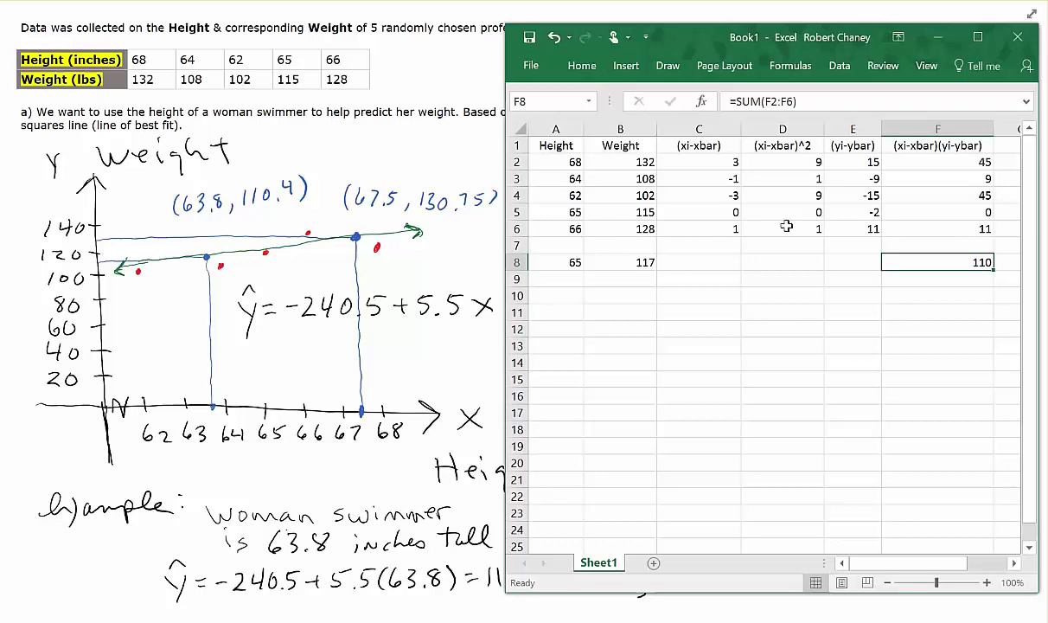
Total the squared height deviations in cell D8 using the SUM function on the range D2:D6
left_click(751, 257)
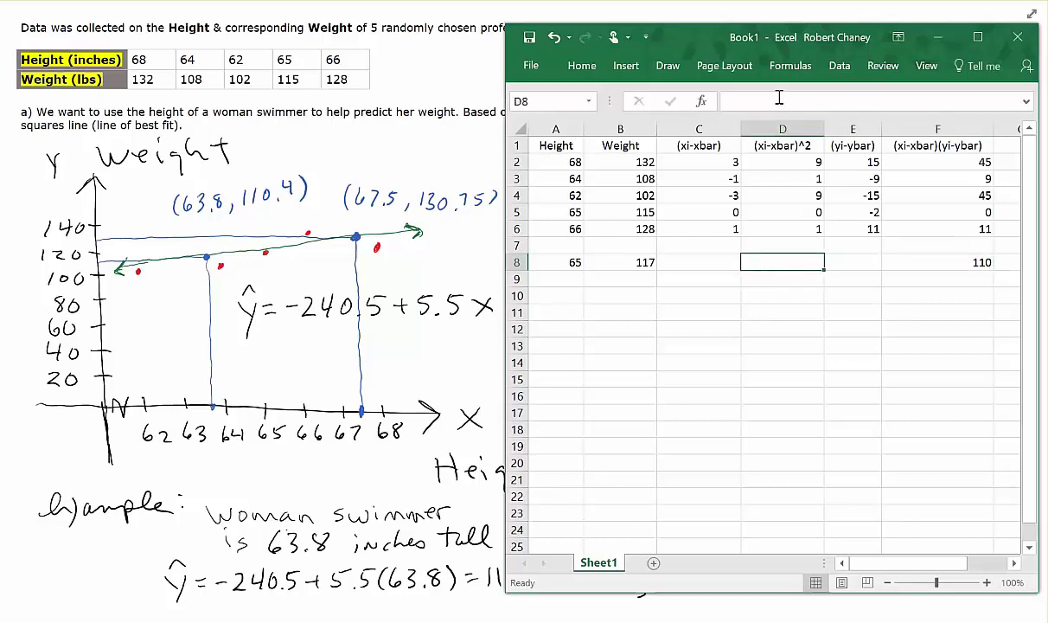
left_click(705, 102)
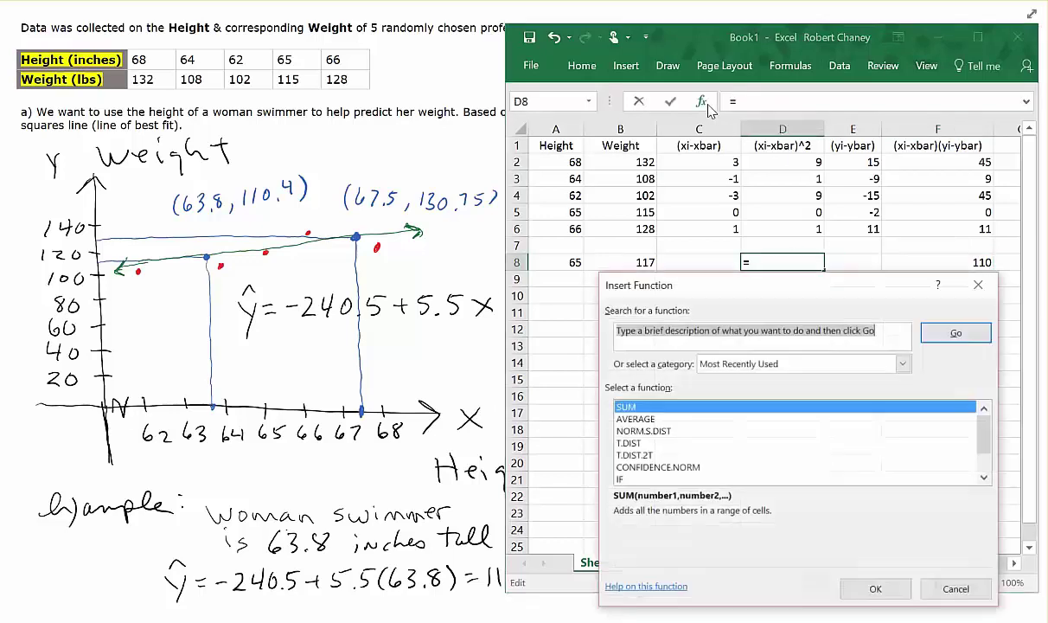
left_click(876, 588)
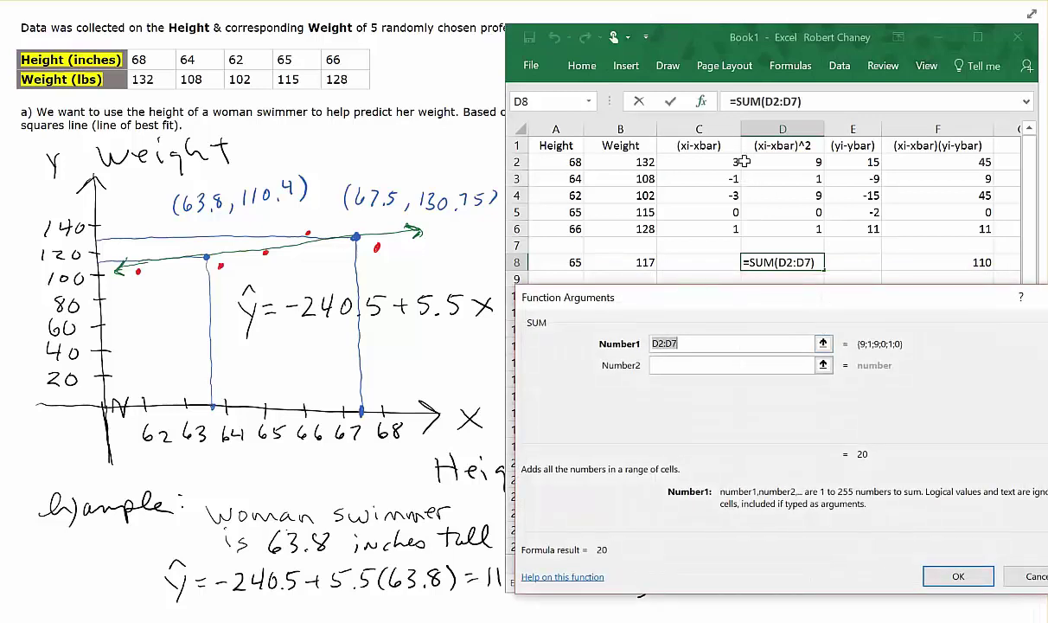
left_click_drag(780, 161, 779, 229)
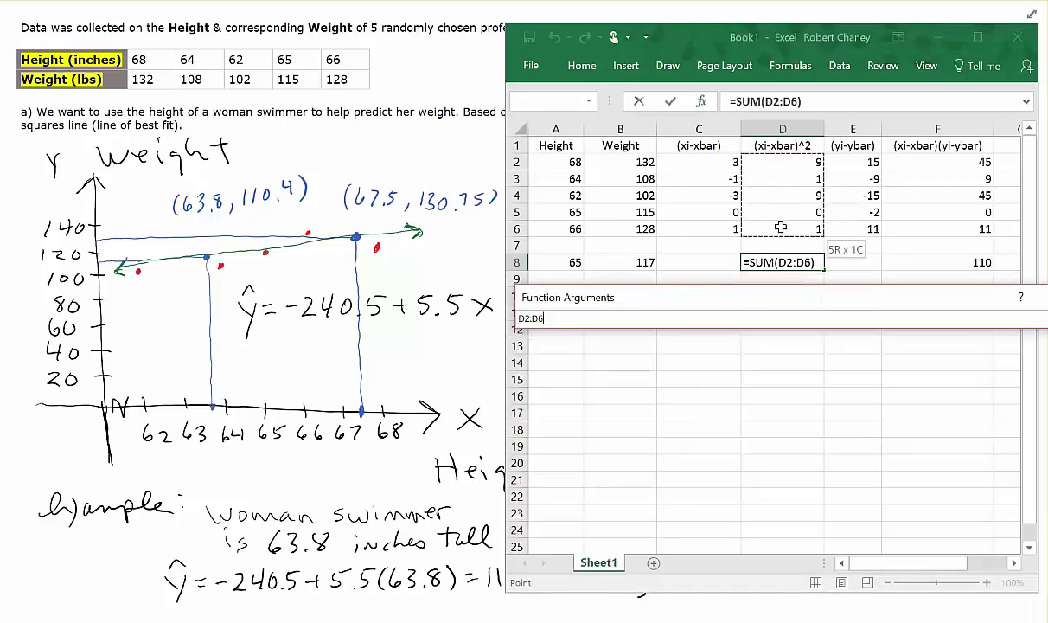
left_click(946, 575)
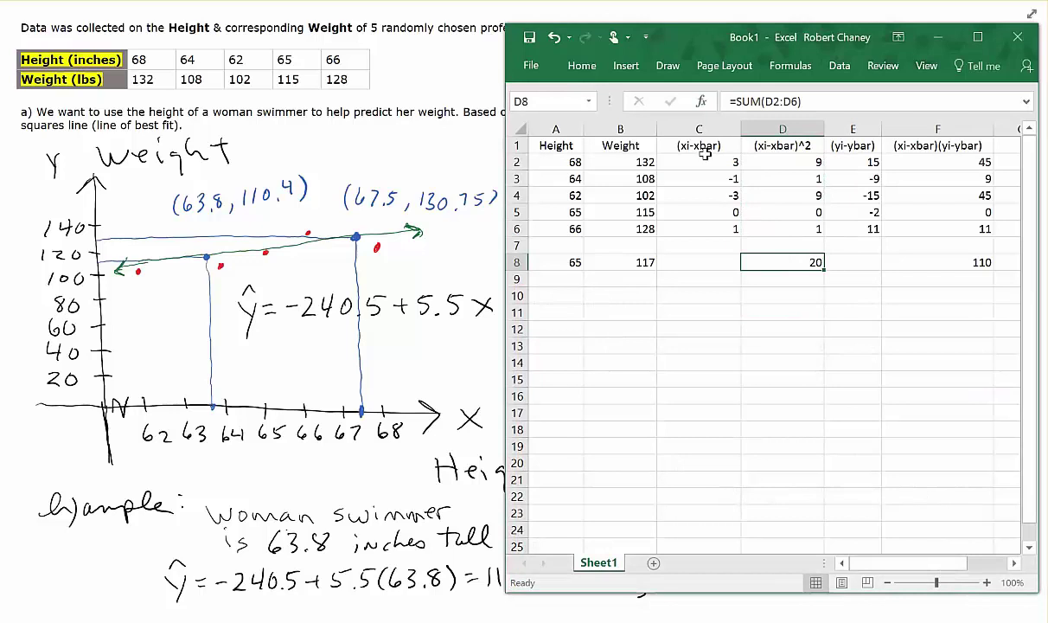
left_click(878, 339)
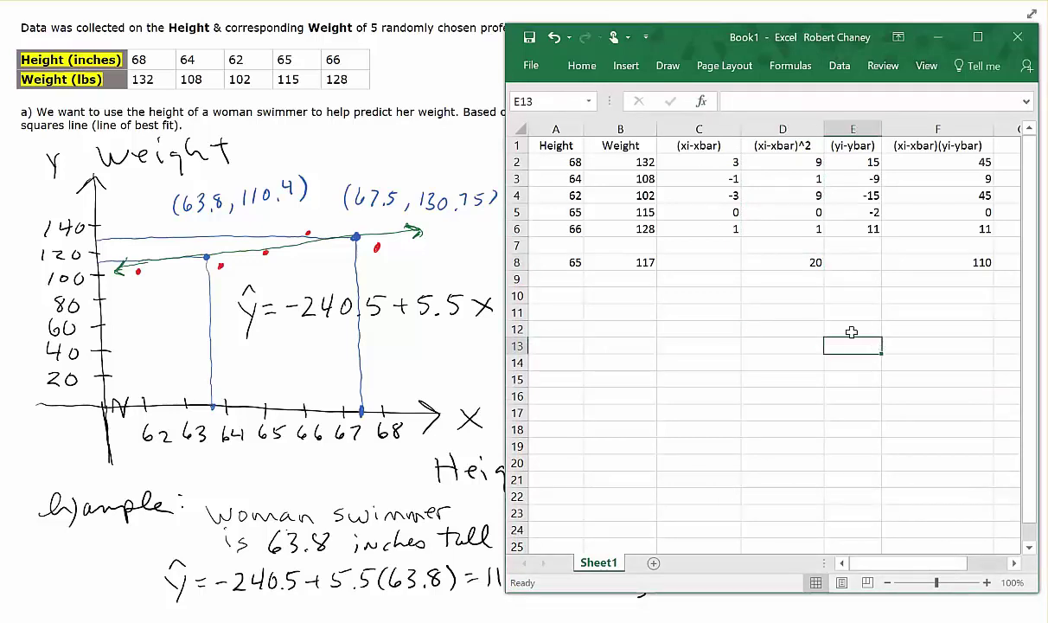
left_click(782, 297)
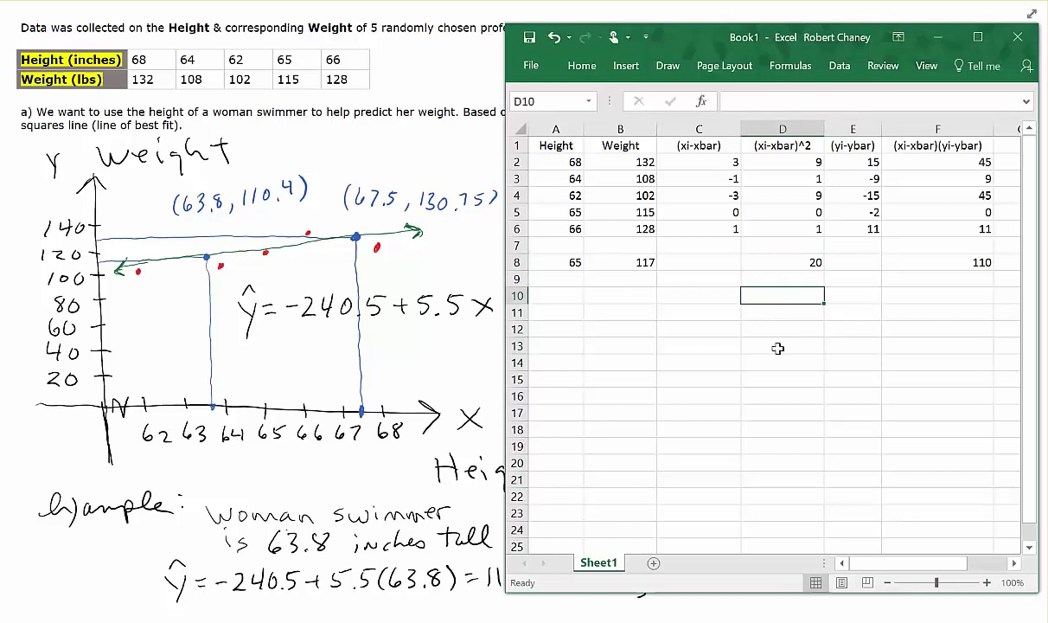